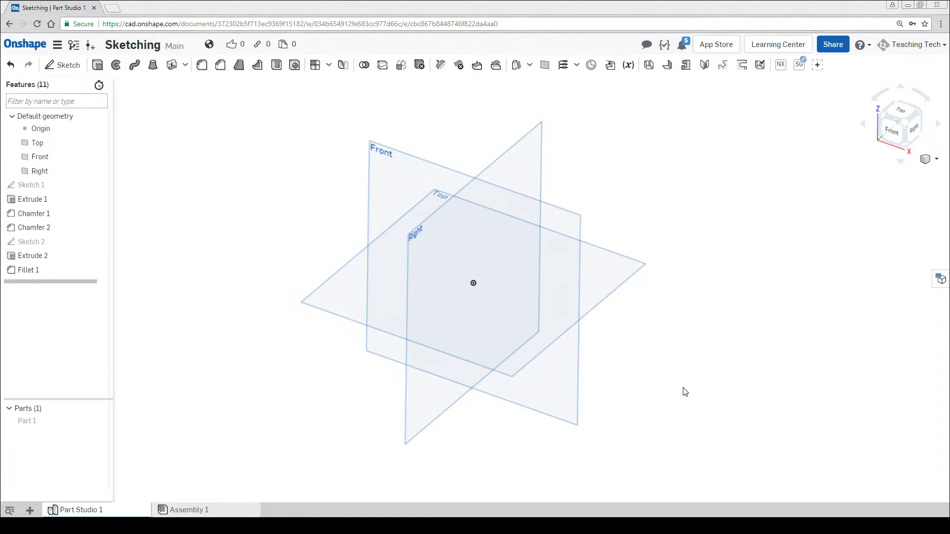
Try sketching on the part's top face, then its chamfered face, and cancel the sketch
{"action": "left_click", "coordinate": [69, 66]}
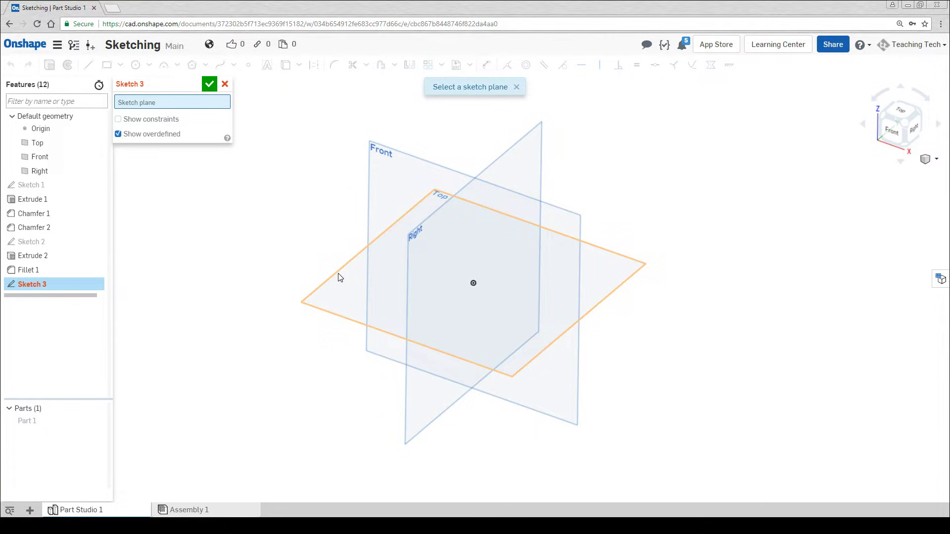
{"action": "left_click", "coordinate": [98, 421]}
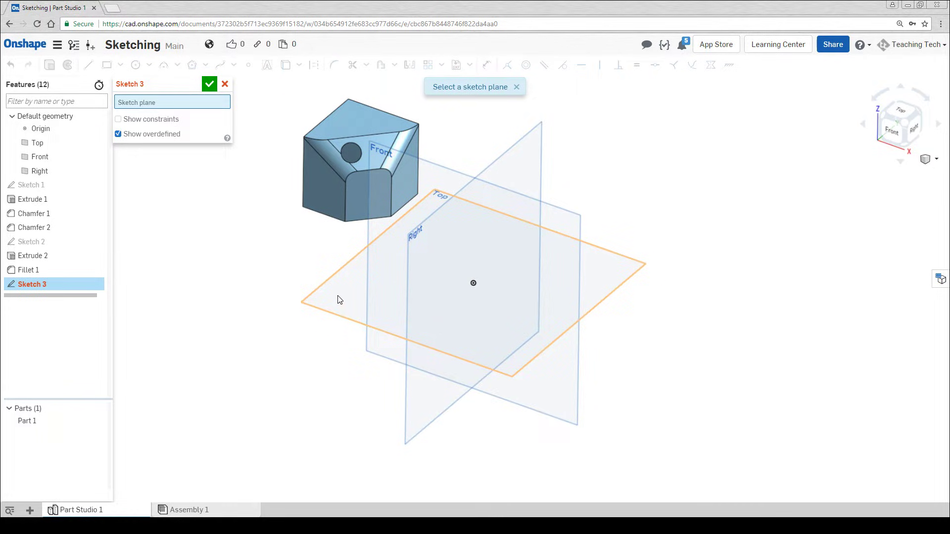
{"action": "middle_click_drag", "start_coordinate": [324, 255], "coordinate": [318, 363]}
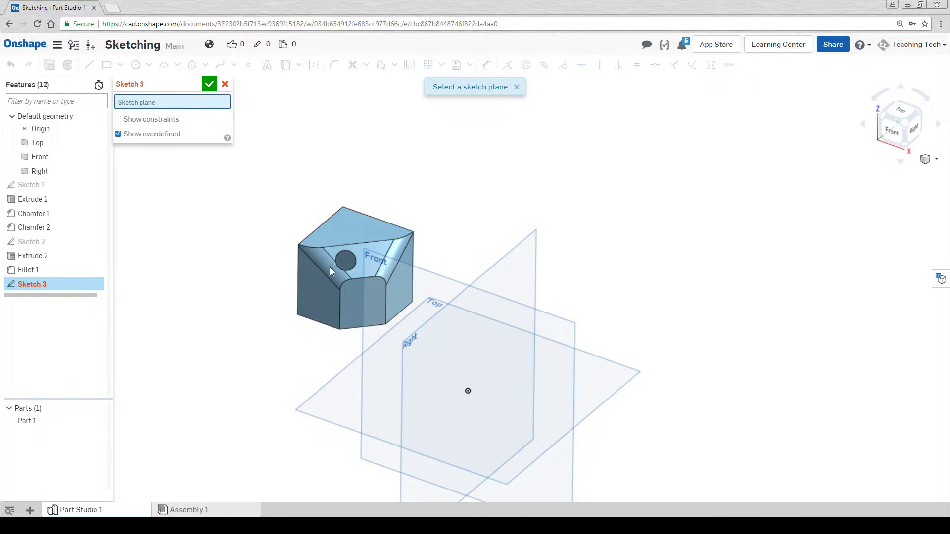
{"action": "left_click", "coordinate": [344, 232]}
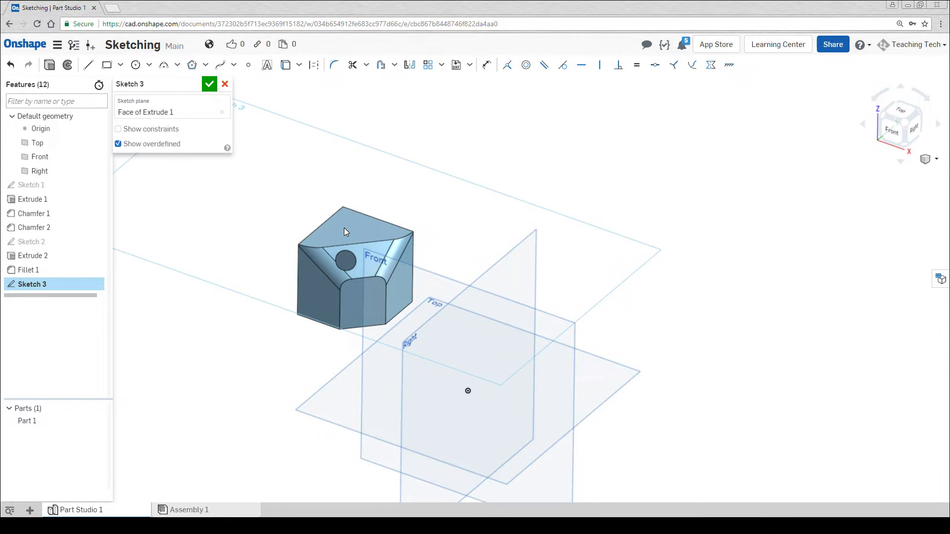
{"action": "left_click", "coordinate": [221, 112]}
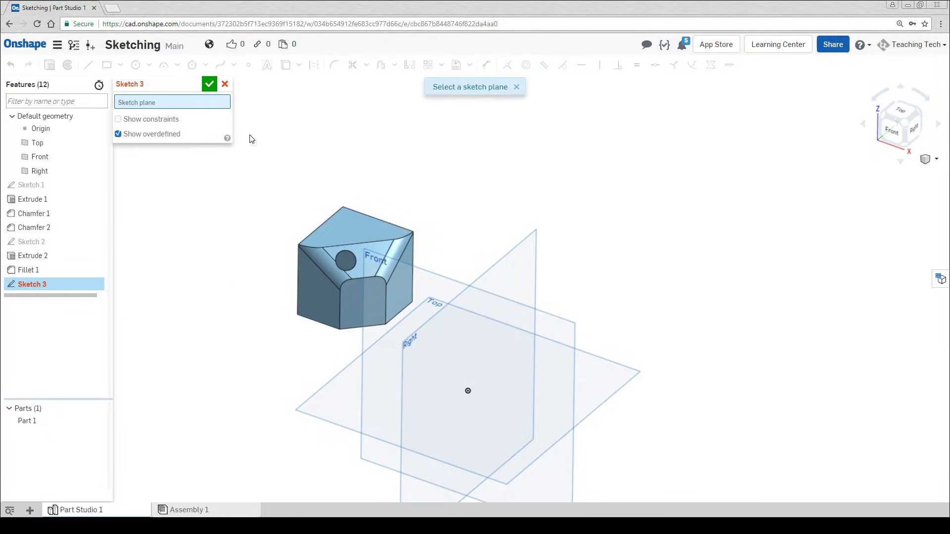
{"action": "left_click", "coordinate": [360, 252]}
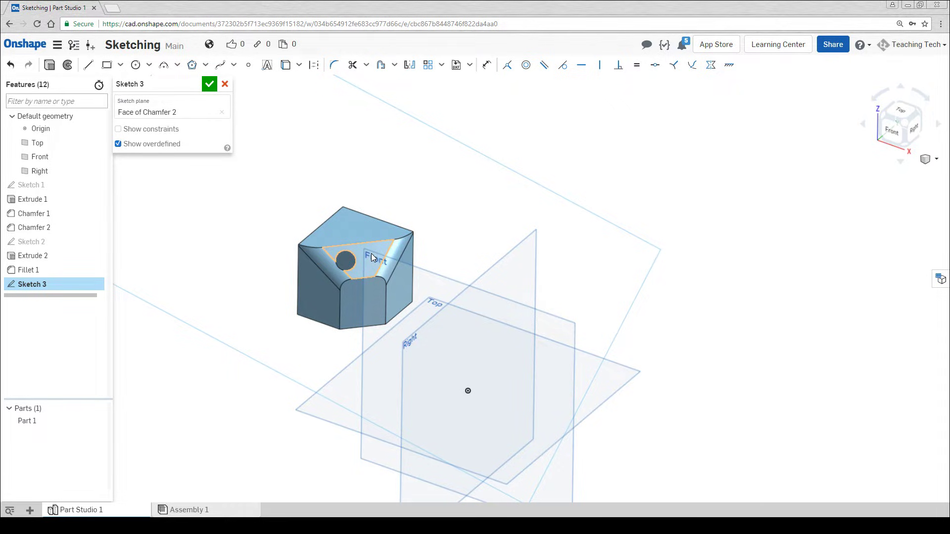
{"action": "left_click", "coordinate": [225, 84]}
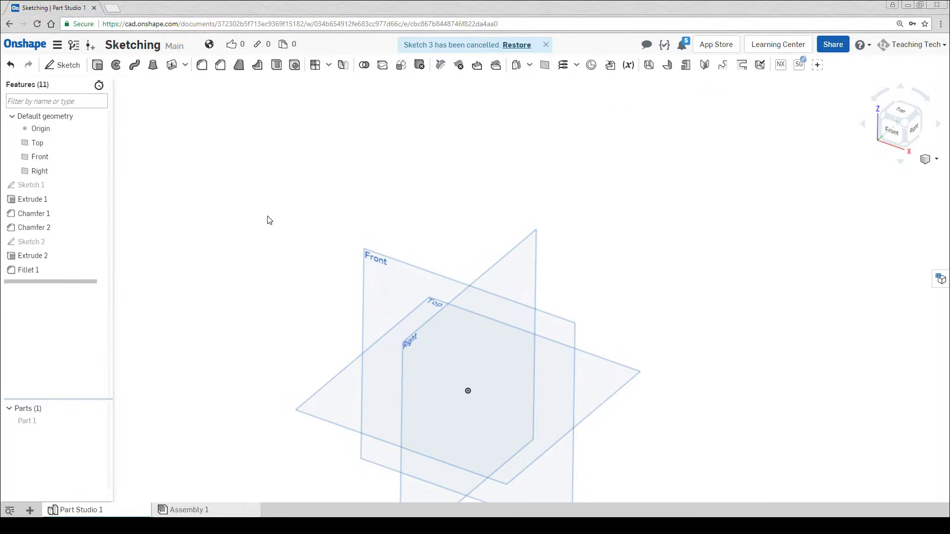
Delete every feature from Sketch 1 to Fillet 1 and begin a fresh sketch
{"action": "left_click", "coordinate": [45, 188]}
{"action": "left_click", "coordinate": [40, 270], "text": "shift"}
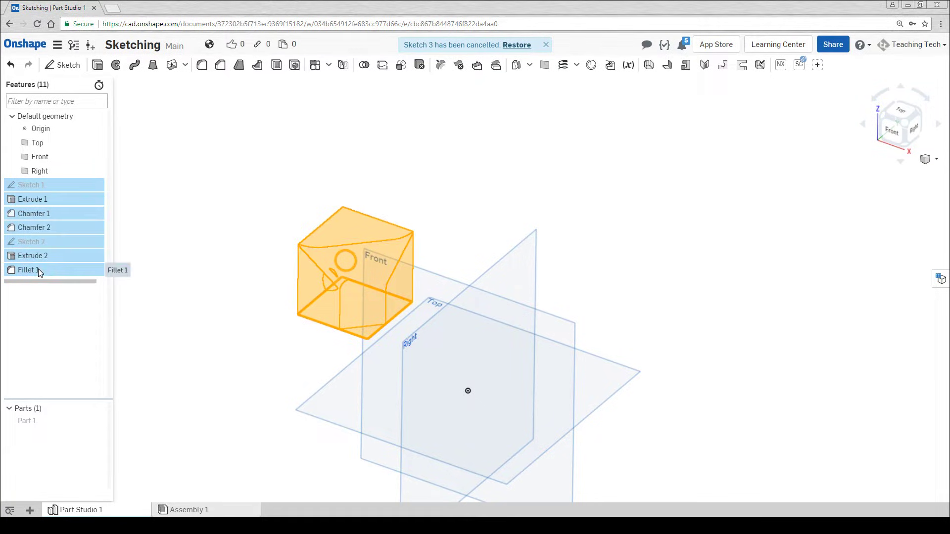
{"action": "key", "text": "Delete"}
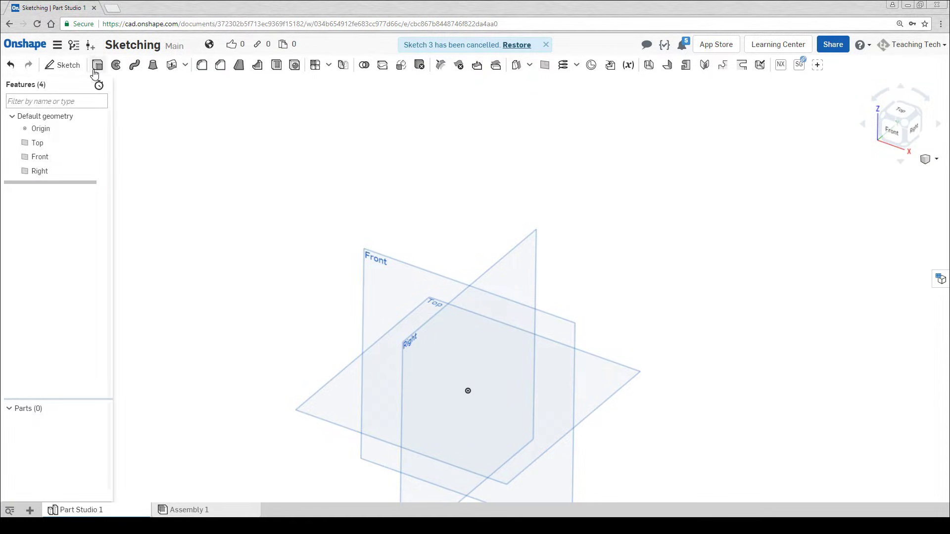
{"action": "left_click", "coordinate": [65, 65]}
{"action": "middle_click_drag", "start_coordinate": [350, 275], "coordinate": [332, 213]}
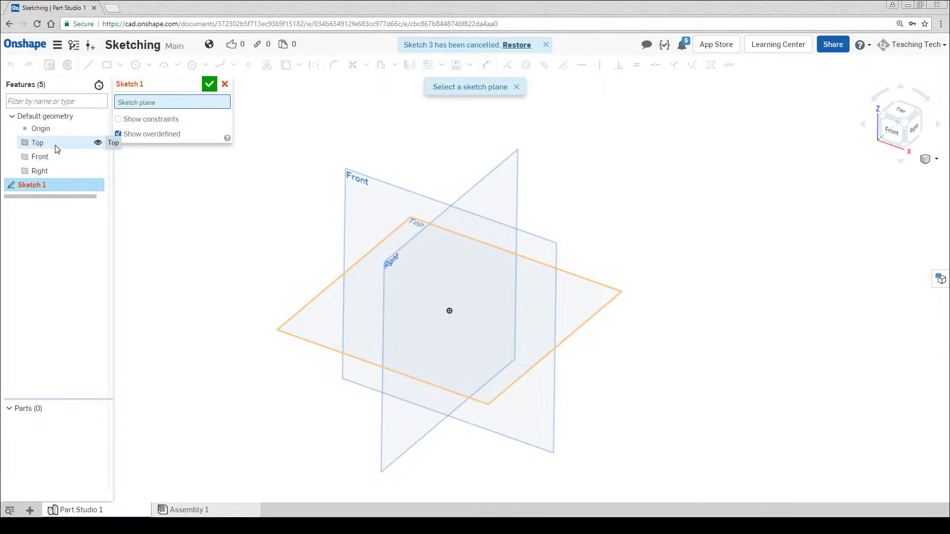
Put Sketch 1 on the Top plane, view it from above, and hide the default planes
{"action": "left_click", "coordinate": [38, 143]}
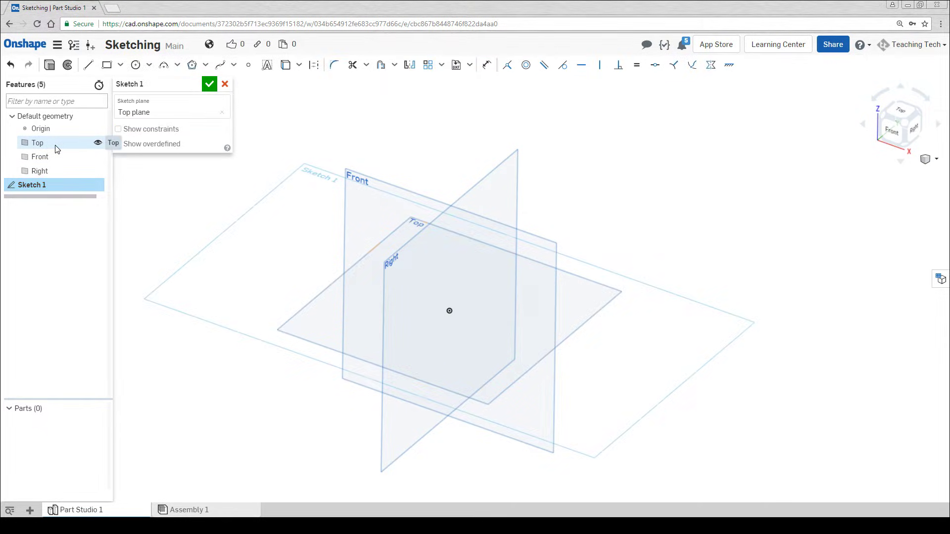
{"action": "left_click", "coordinate": [910, 111]}
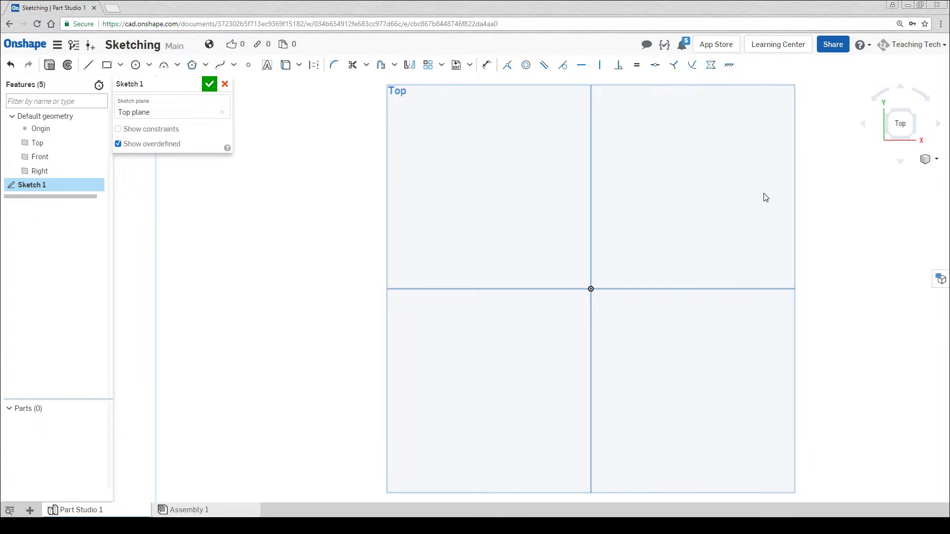
{"action": "key", "text": "p"}
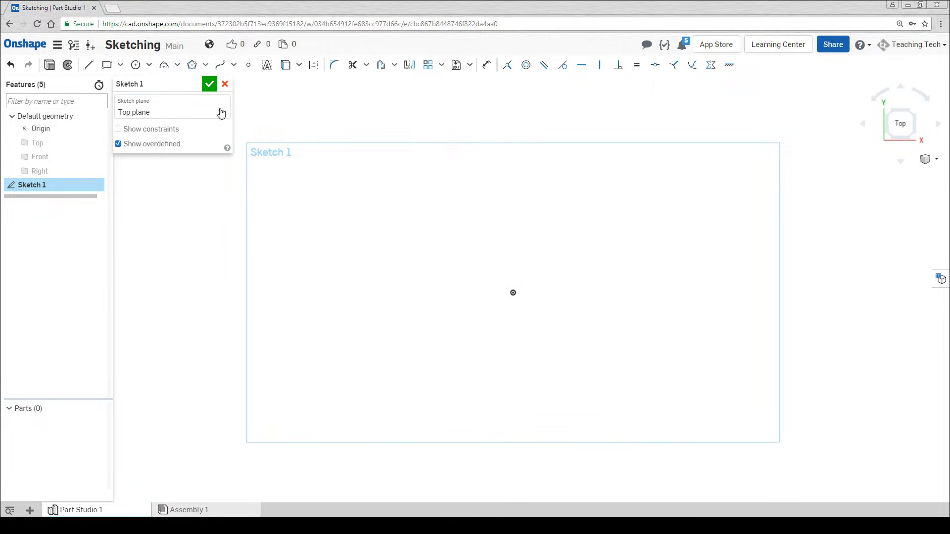
{"action": "left_click", "coordinate": [107, 65]}
Draw a tall corner rectangle above-right of the origin and adjust its top-left corner
{"action": "left_click_drag", "start_coordinate": [579, 234], "coordinate": [624, 115]}
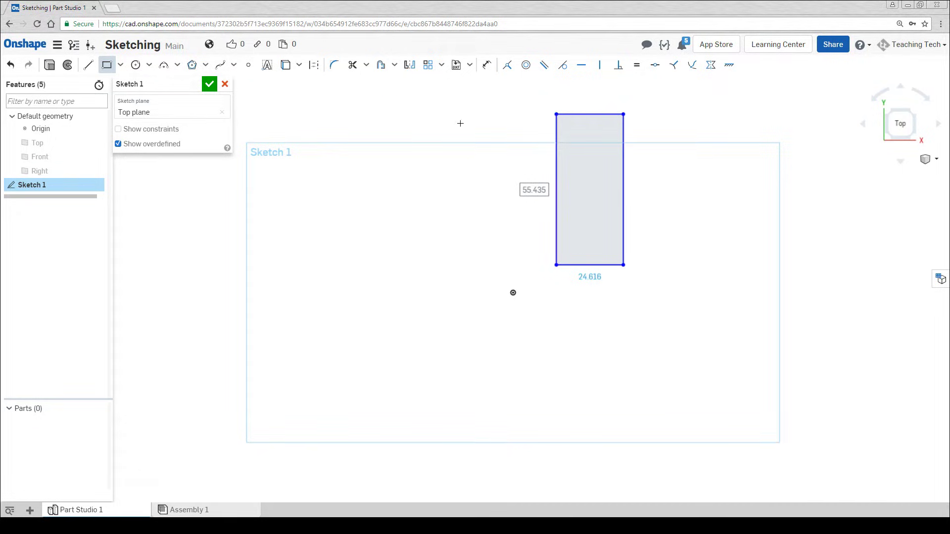
{"action": "key", "text": "Escape"}
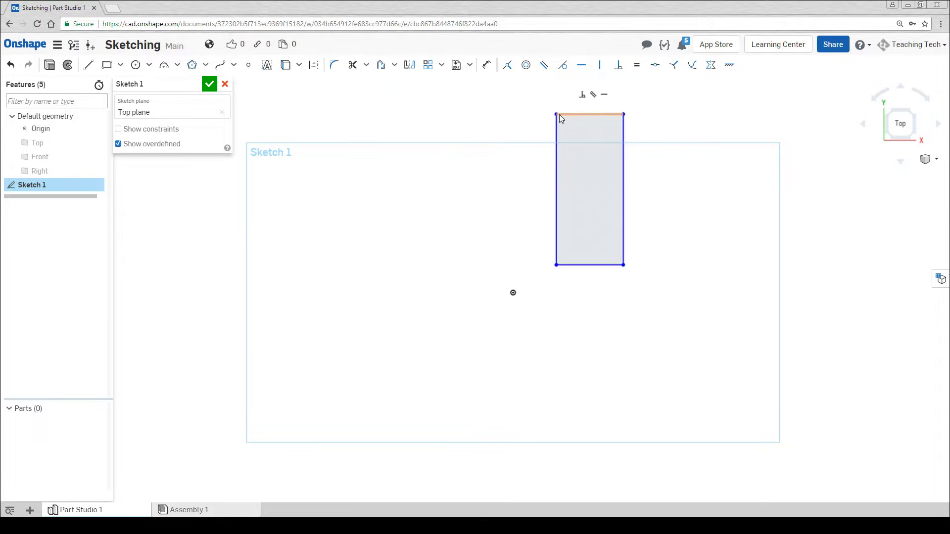
{"action": "left_click_drag", "start_coordinate": [559, 115], "coordinate": [538, 108]}
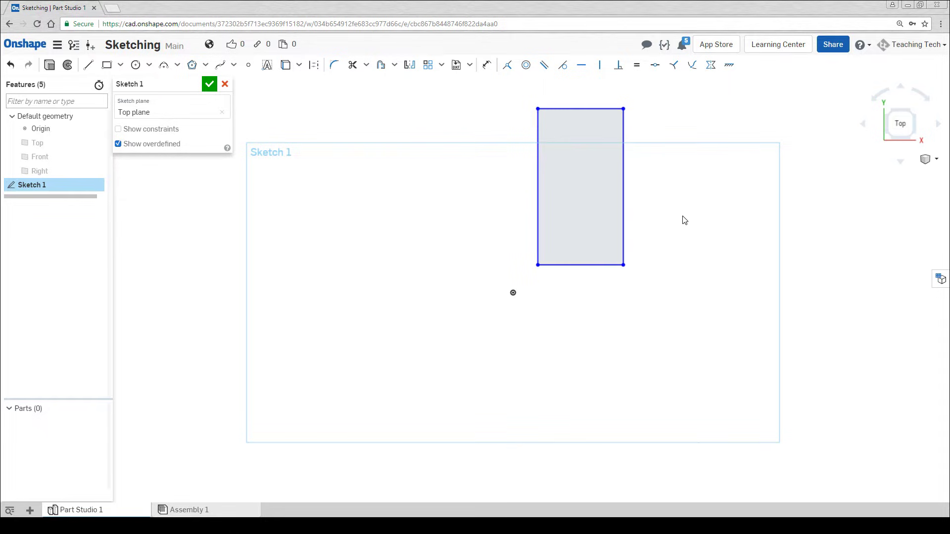
Dimension the rectangle's right edge to 60 and its top edge to 30
{"action": "left_click", "coordinate": [486, 65]}
{"action": "left_click", "coordinate": [632, 183]}
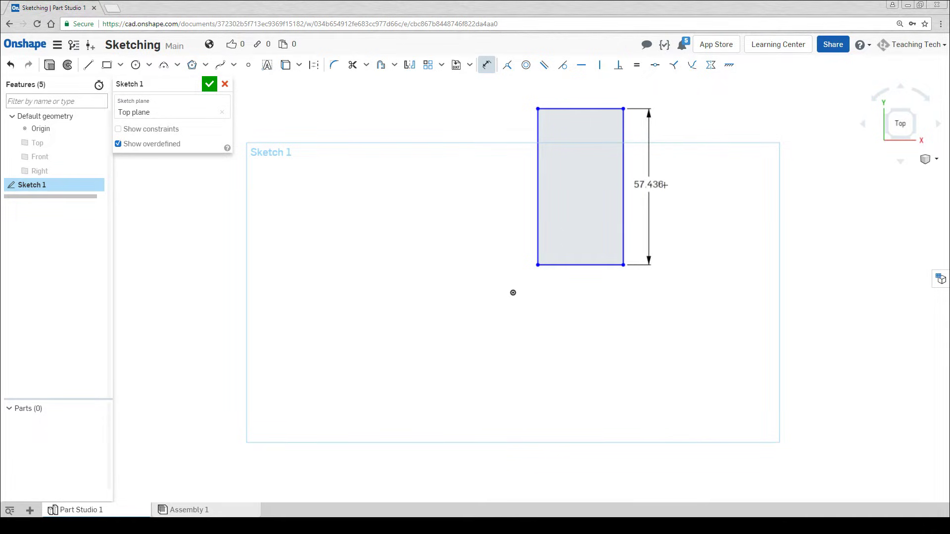
{"action": "left_click", "coordinate": [680, 185]}
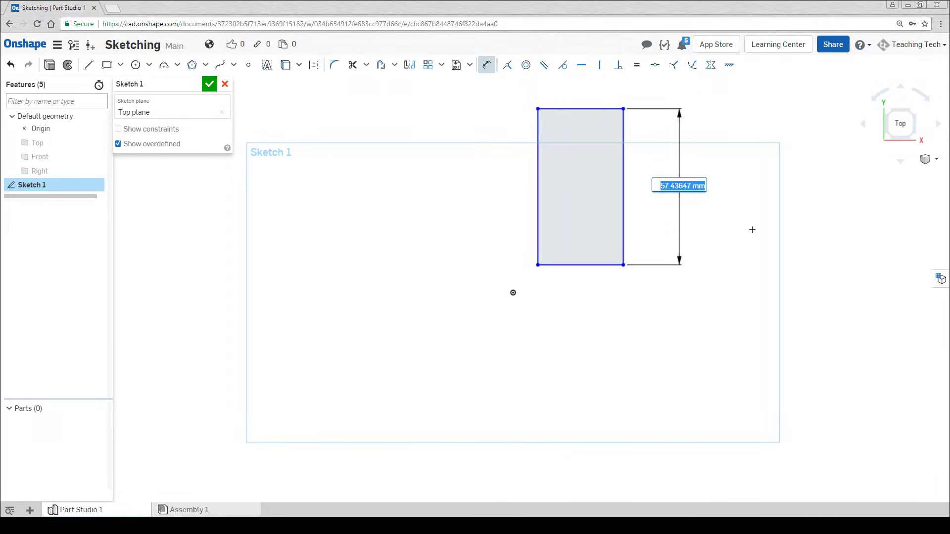
{"action": "type", "text": "60"}
{"action": "key", "text": "Return"}
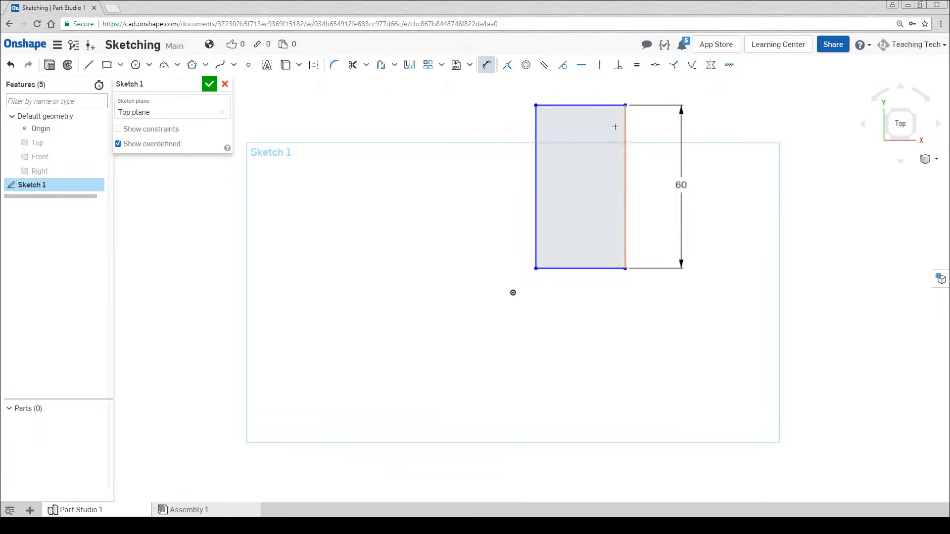
{"action": "left_click", "coordinate": [596, 105]}
{"action": "left_click", "coordinate": [588, 83]}
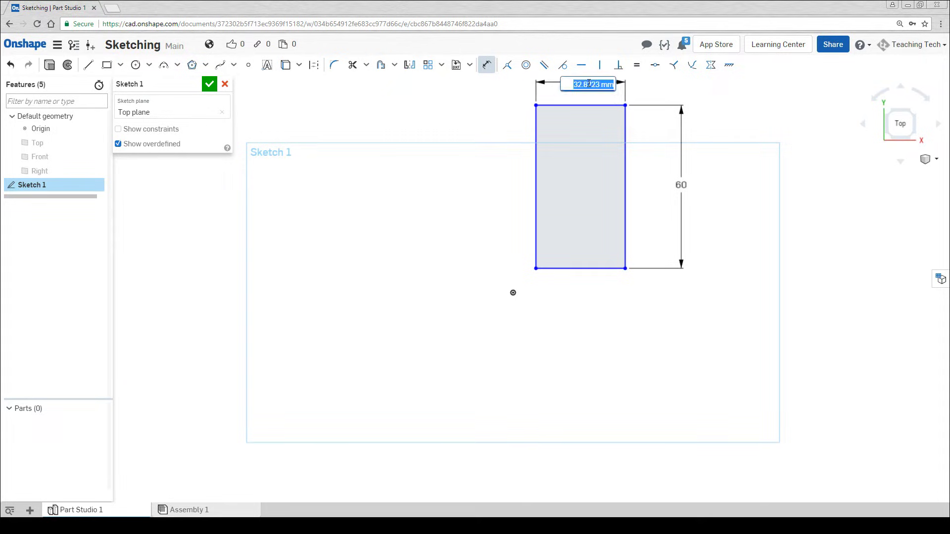
{"action": "type", "text": "30"}
{"action": "key", "text": "Return"}
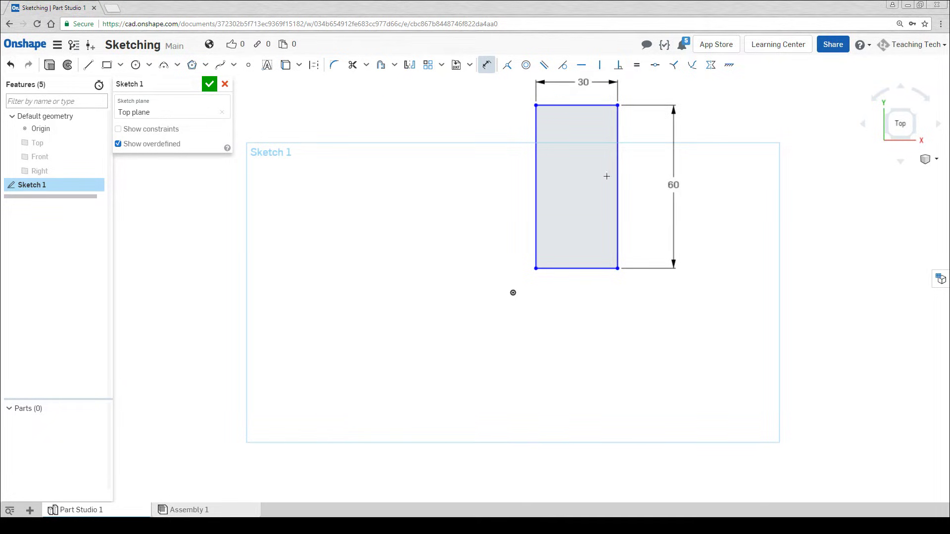
{"action": "middle_click_drag", "start_coordinate": [605, 177], "coordinate": [601, 202]}
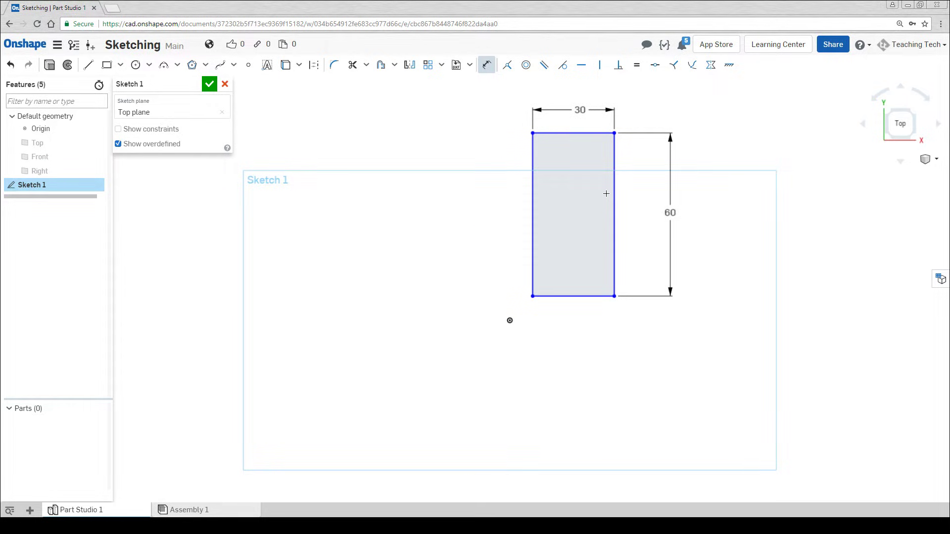
{"action": "key", "text": "Escape"}
Undo and redo the dimensions to compare how the rectangle drags without them
{"action": "key", "text": "ctrl+z"}
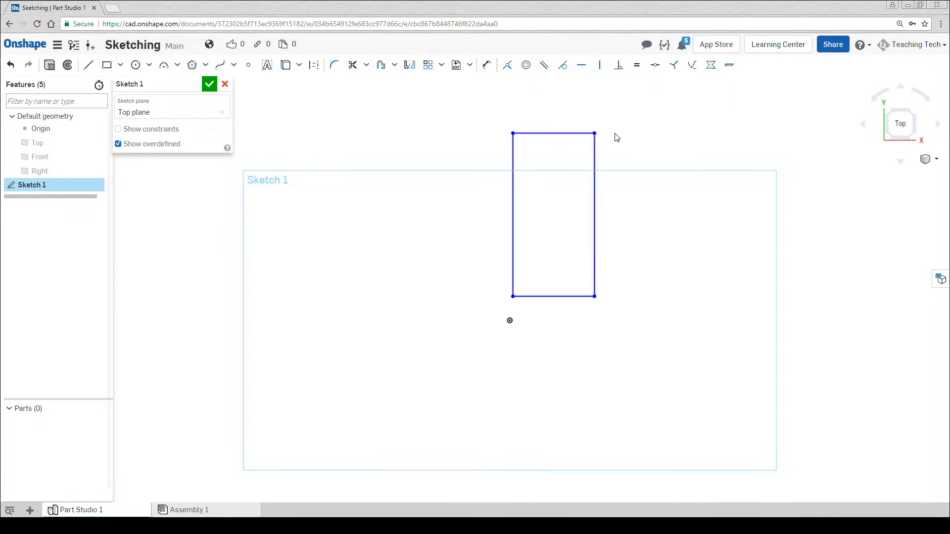
{"action": "mouse_move", "coordinate": [616, 138]}
{"action": "left_mouse_down"}
{"action": "mouse_move", "coordinate": [655, 134]}
{"action": "mouse_move", "coordinate": [615, 169]}
{"action": "mouse_move", "coordinate": [657, 130]}
{"action": "mouse_move", "coordinate": [628, 155]}
{"action": "left_mouse_up"}
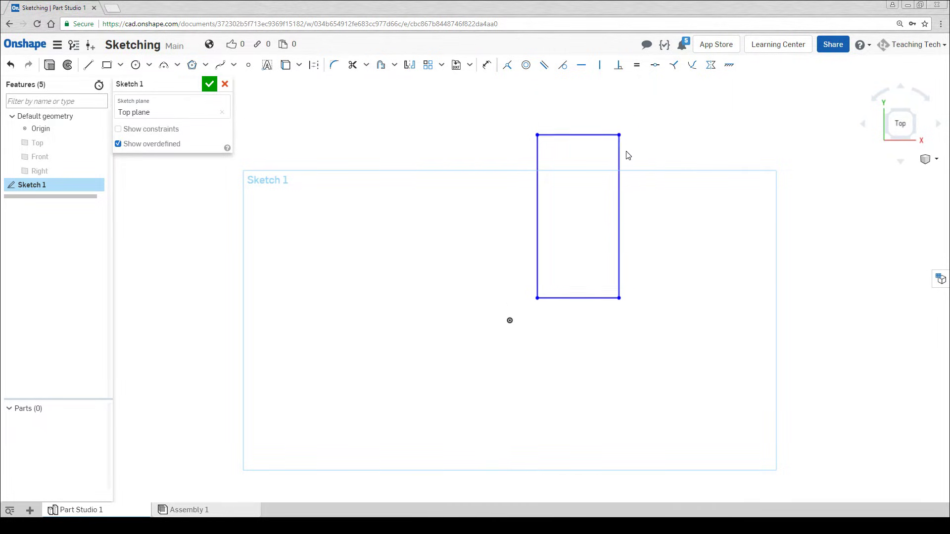
{"action": "key", "text": "ctrl+y"}
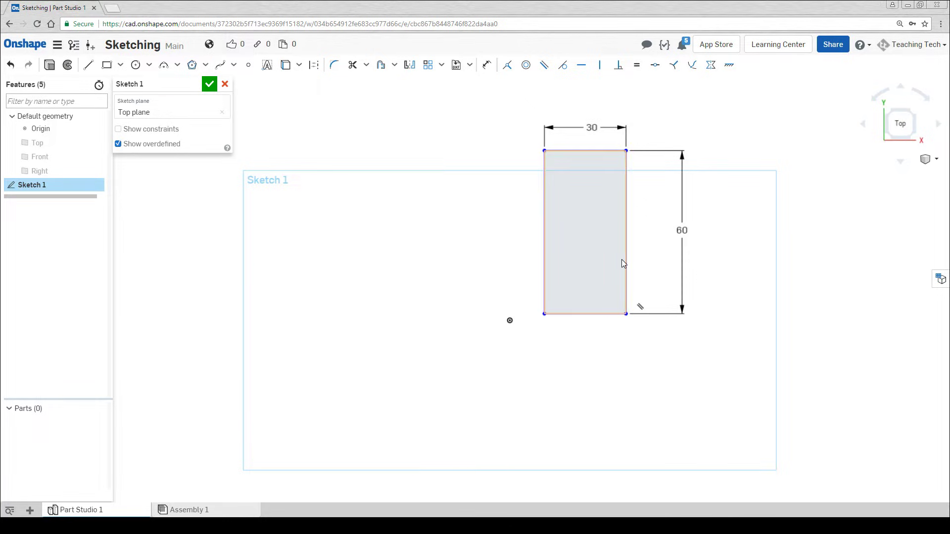
{"action": "key", "text": "ctrl+z"}
{"action": "left_click_drag", "start_coordinate": [677, 240], "coordinate": [667, 206]}
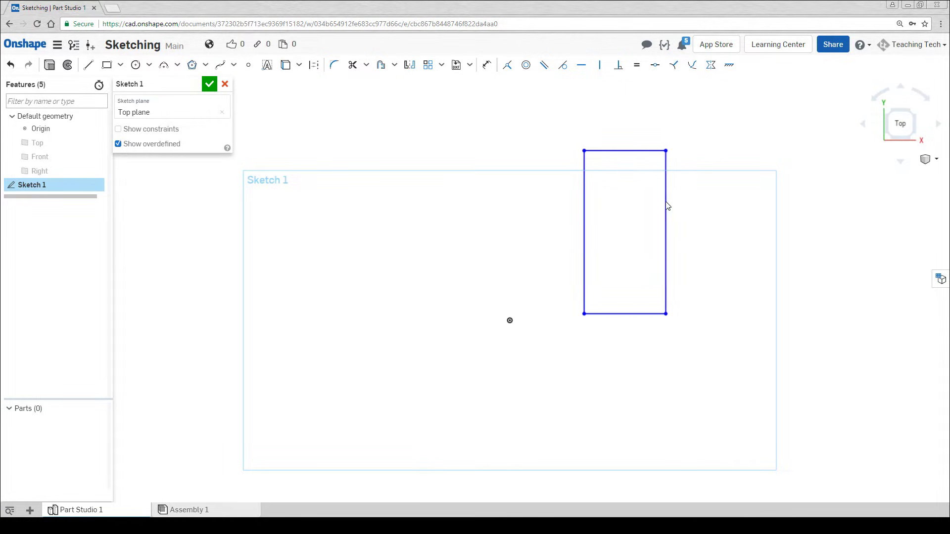
{"action": "key", "text": "ctrl+y"}
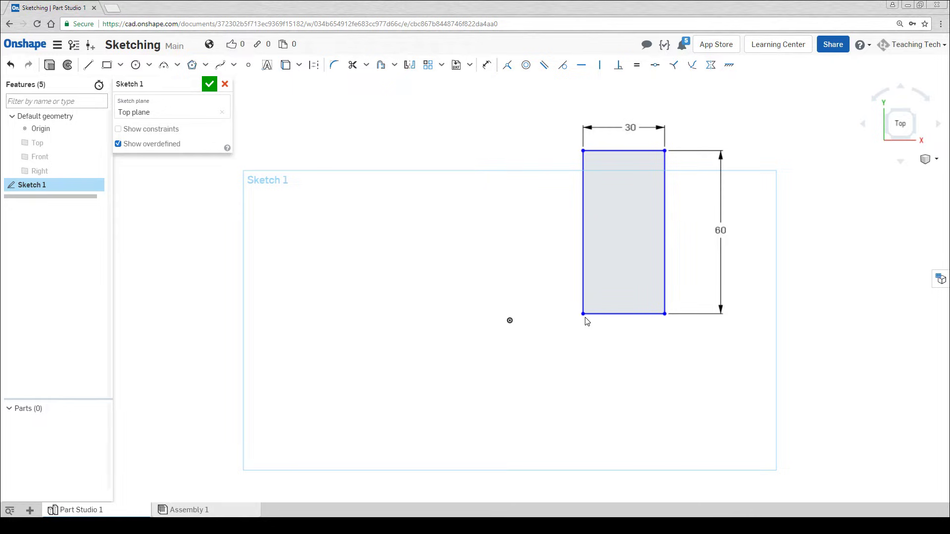
Snap the rectangle's bottom-left corner onto the origin so the sketch is fully defined
{"action": "left_click_drag", "start_coordinate": [585, 315], "coordinate": [526, 331]}
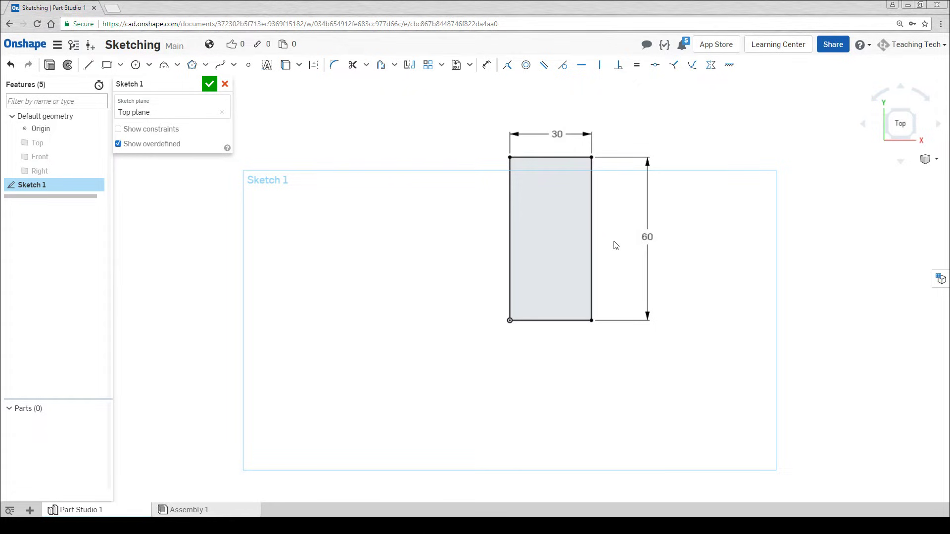
Draw a horizontal line across the rectangle's middle and convert it to construction geometry
{"action": "left_click", "coordinate": [90, 68]}
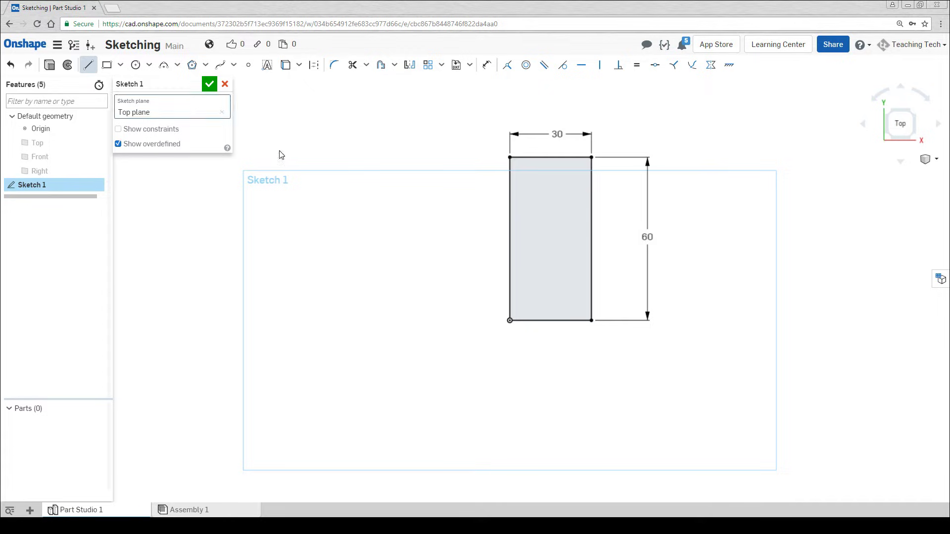
{"action": "left_click", "coordinate": [510, 240]}
{"action": "left_click", "coordinate": [591, 239]}
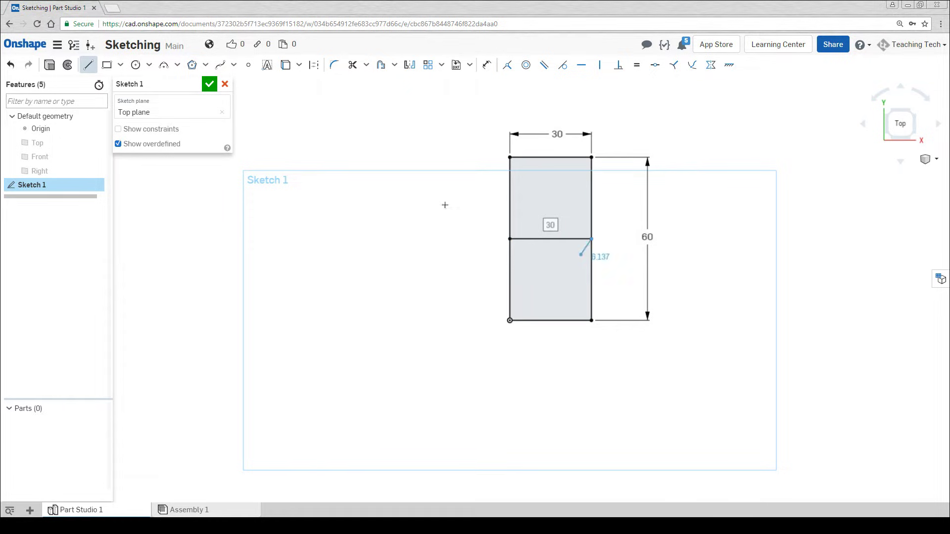
{"action": "left_click", "coordinate": [88, 65]}
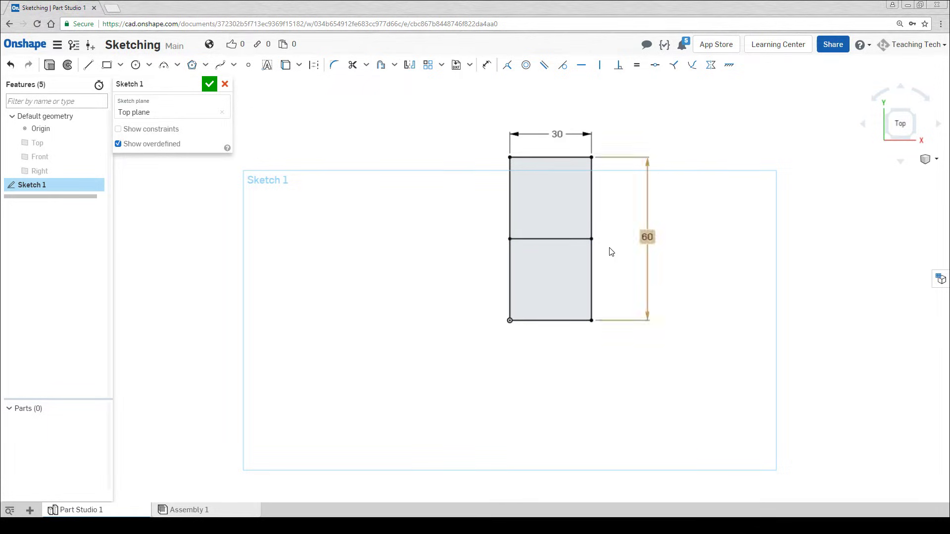
{"action": "left_click", "coordinate": [574, 239]}
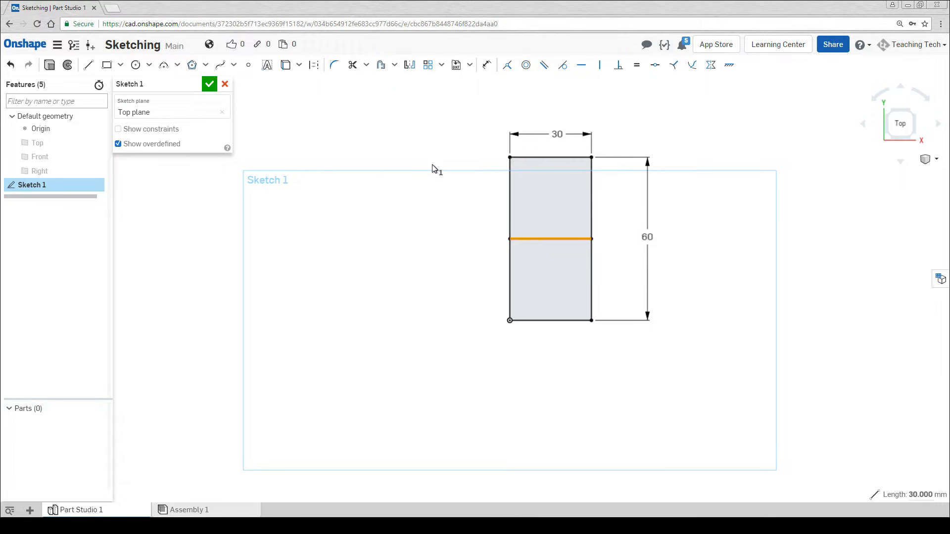
{"action": "left_click", "coordinate": [316, 68]}
{"action": "key", "text": "Escape"}
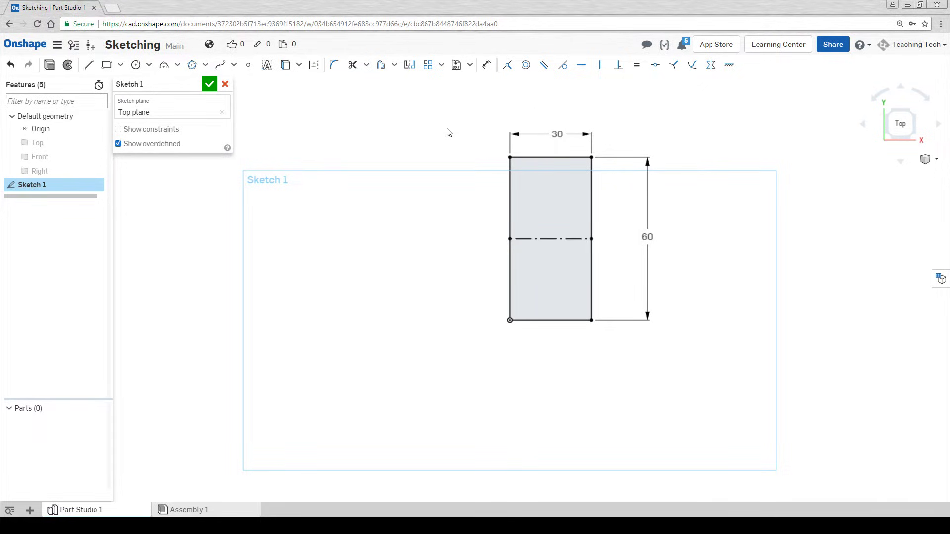
Draw centre-point pip circles along a diagonal in the rectangle's top half
{"action": "left_click", "coordinate": [136, 65]}
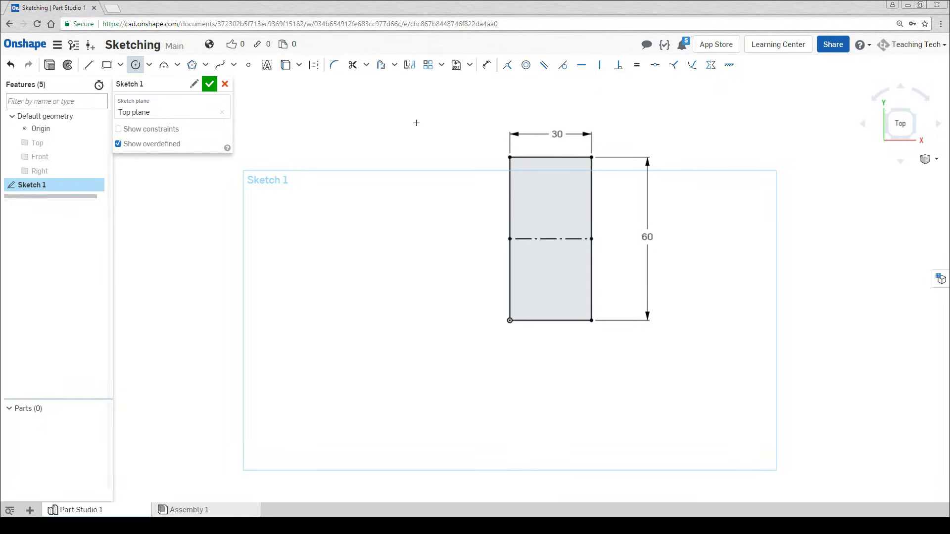
{"action": "left_click", "coordinate": [527, 175]}
{"action": "left_click", "coordinate": [535, 176]}
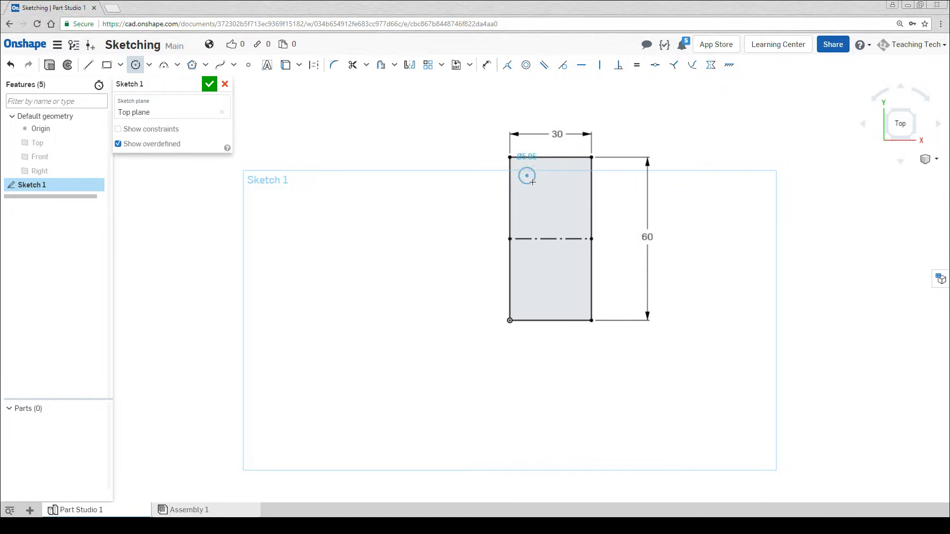
{"action": "left_click", "coordinate": [556, 207]}
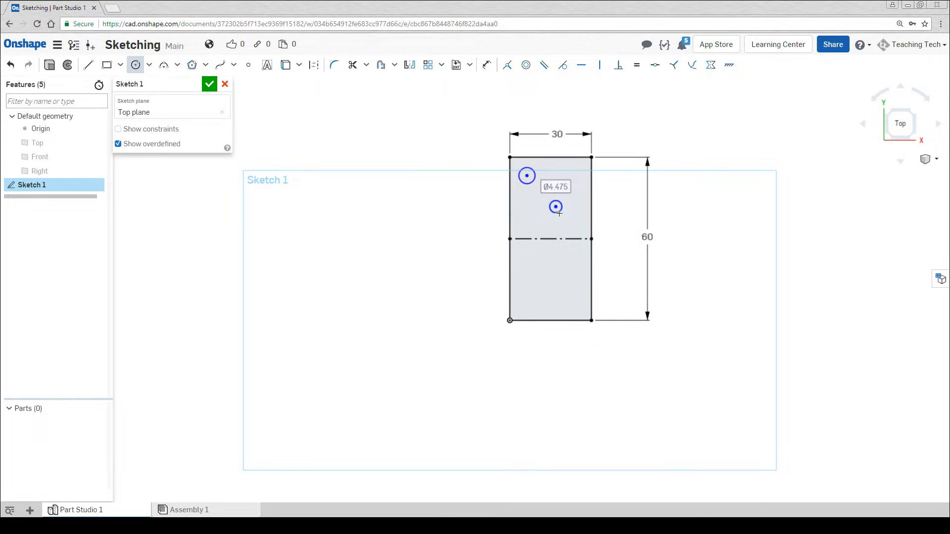
{"action": "left_click", "coordinate": [570, 221]}
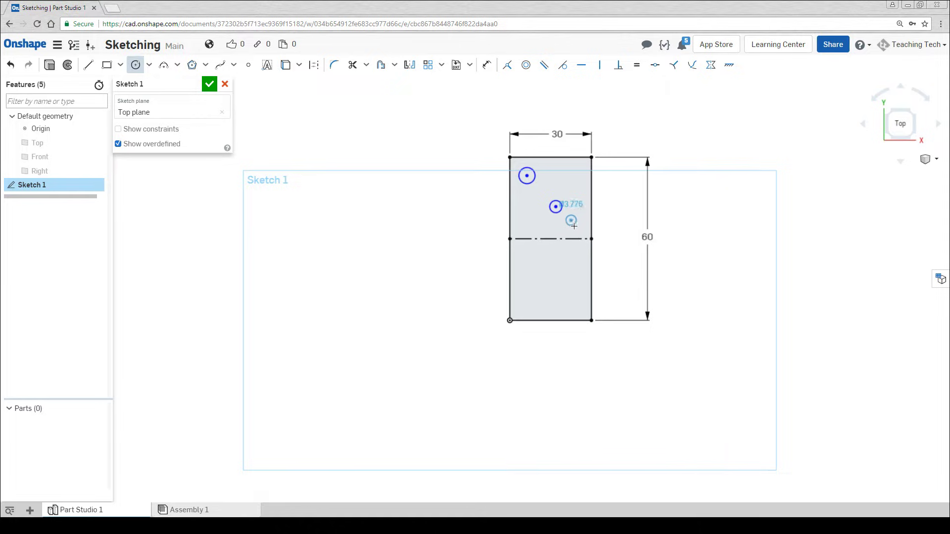
Add pip circles below the centre line, at the middle sides and bottom corners
{"action": "left_click", "coordinate": [526, 258]}
{"action": "left_click", "coordinate": [534, 258]}
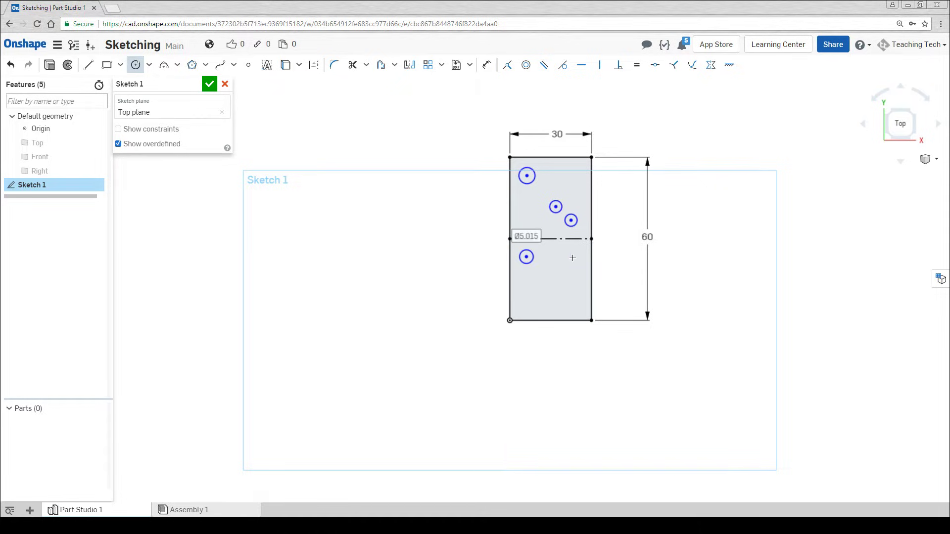
{"action": "left_click", "coordinate": [572, 258]}
{"action": "left_click", "coordinate": [581, 257]}
{"action": "left_click", "coordinate": [526, 301]}
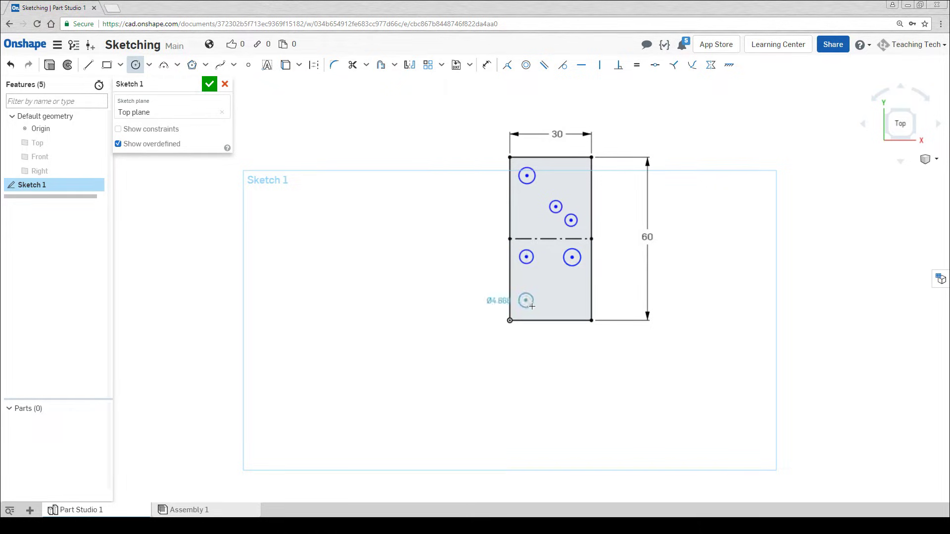
{"action": "left_click", "coordinate": [532, 306]}
{"action": "left_click", "coordinate": [571, 299]}
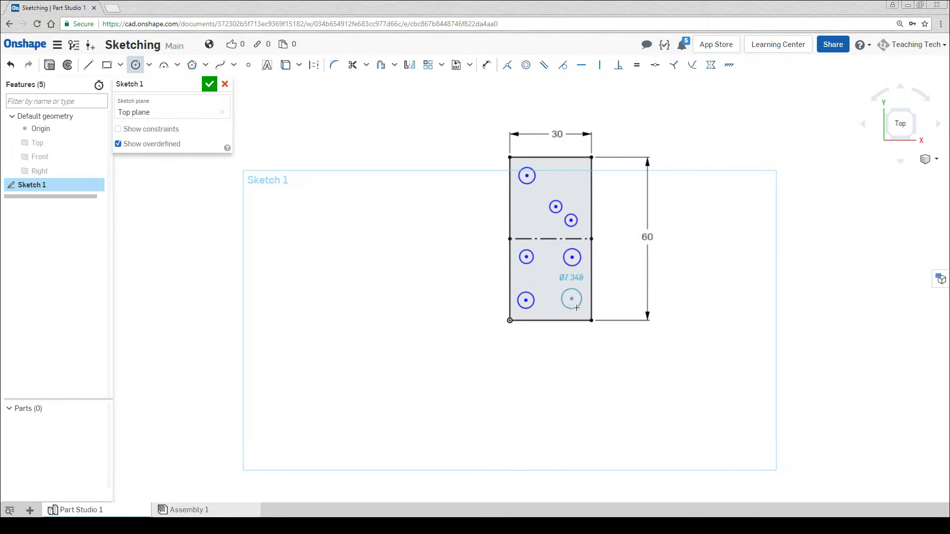
{"action": "left_click", "coordinate": [577, 308]}
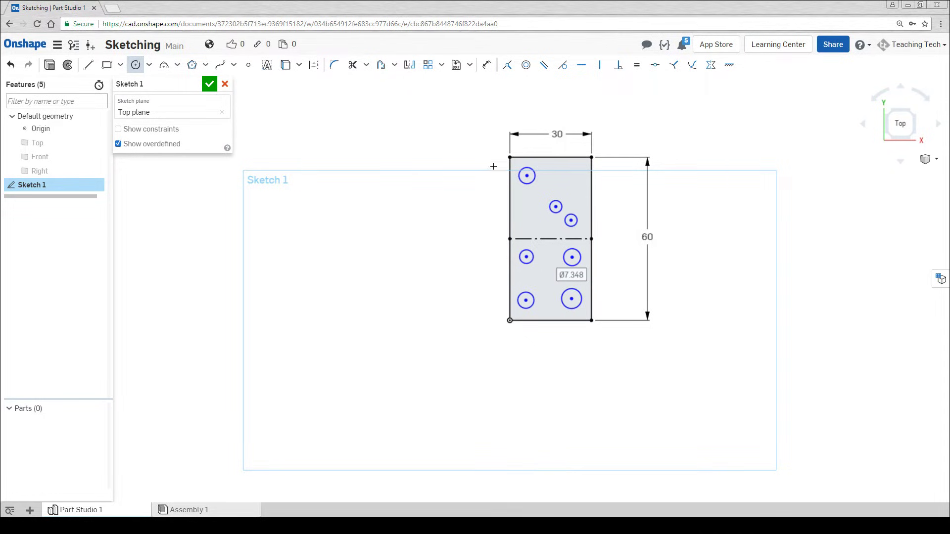
Give the top-left pip circle a 5 mm diameter dimension
{"action": "left_click", "coordinate": [489, 69]}
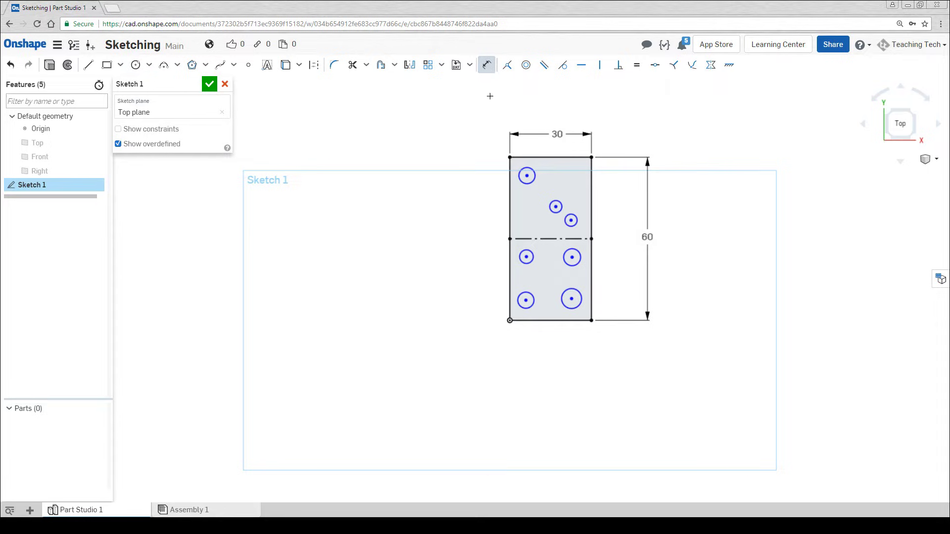
{"action": "left_click", "coordinate": [519, 173]}
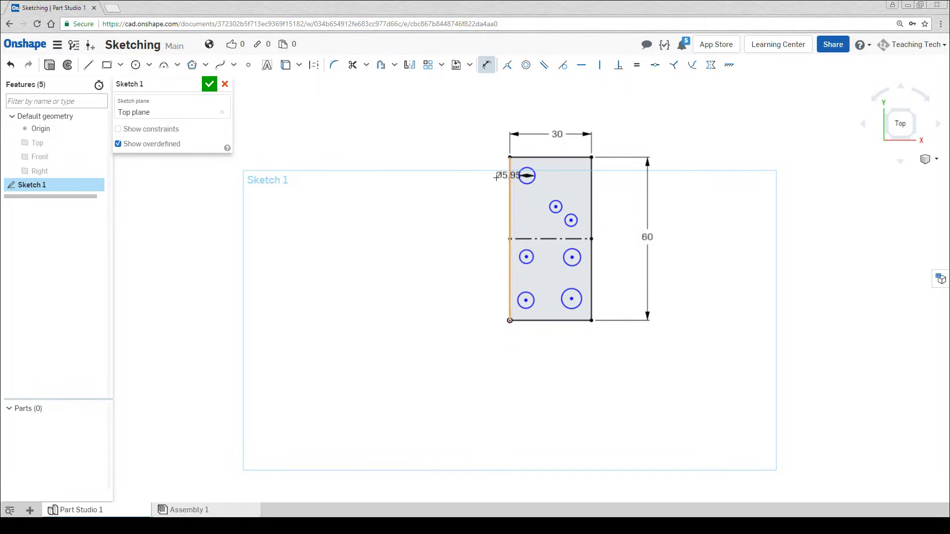
{"action": "left_click", "coordinate": [462, 159]}
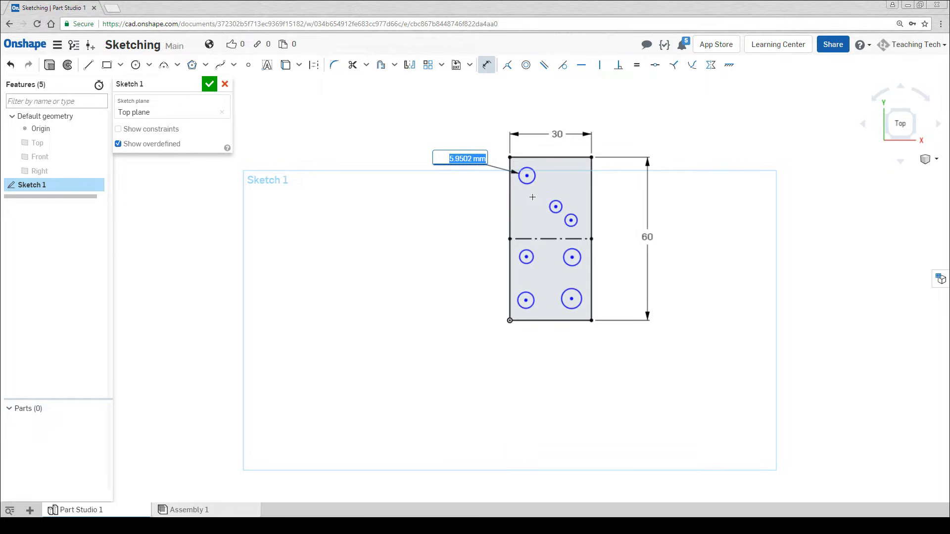
{"action": "type", "text": "5"}
{"action": "key", "text": "Return"}
{"action": "key", "text": "Escape"}
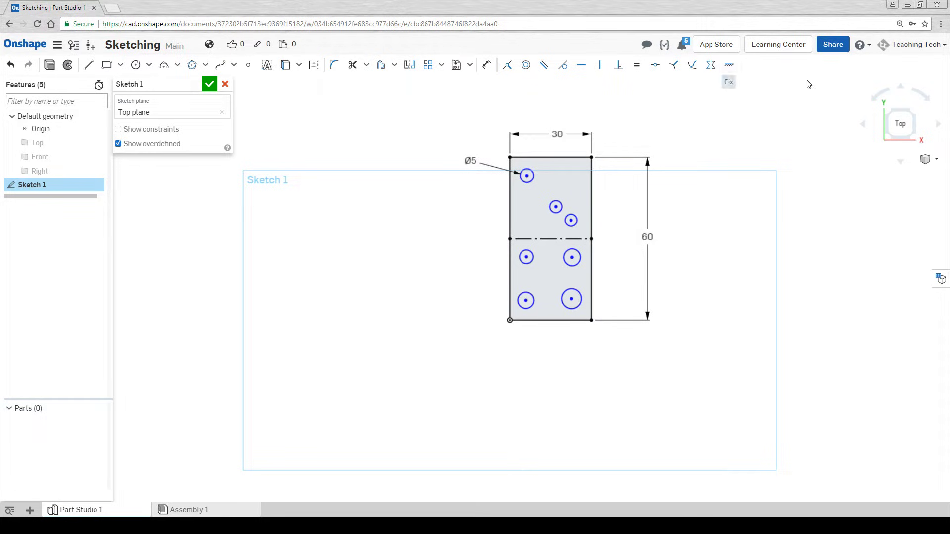
{"action": "left_click", "coordinate": [920, 5]}
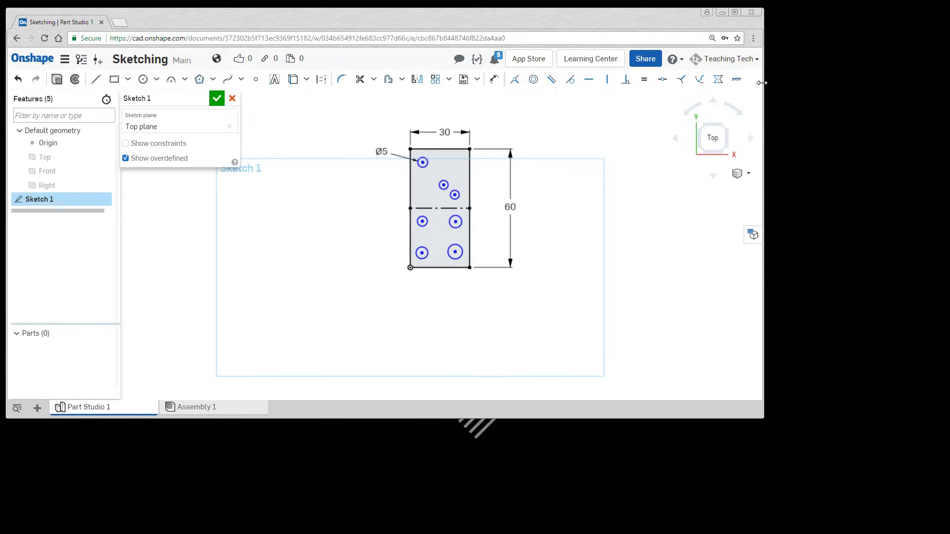
Narrow the browser window, open the sketch constraint list, then maximize the window again
{"action": "left_click_drag", "start_coordinate": [761, 83], "coordinate": [728, 83]}
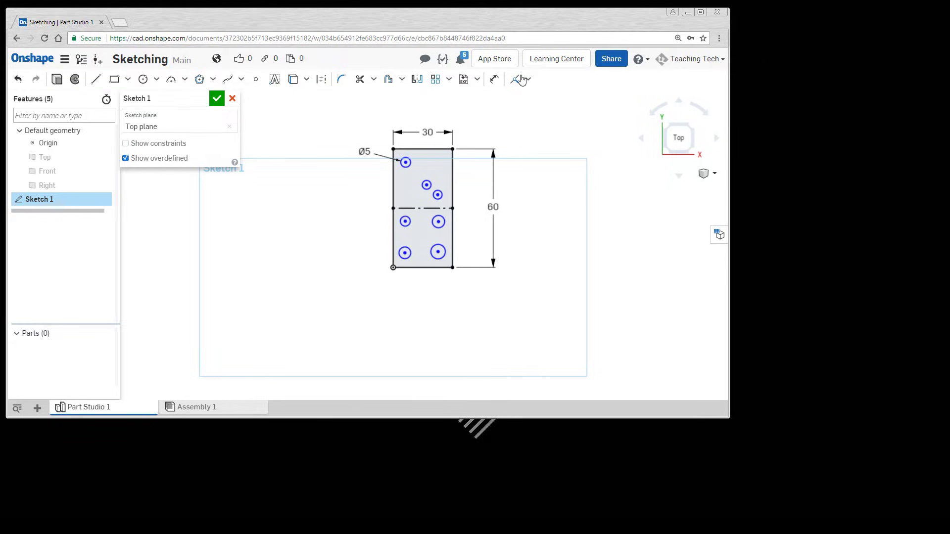
{"action": "left_click", "coordinate": [522, 79]}
{"action": "left_click", "coordinate": [528, 81]}
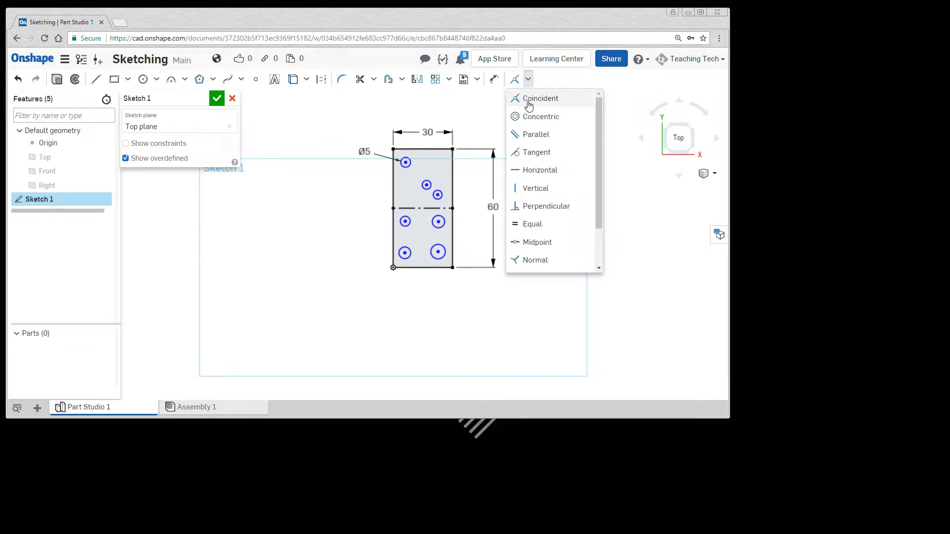
{"action": "left_click", "coordinate": [700, 12]}
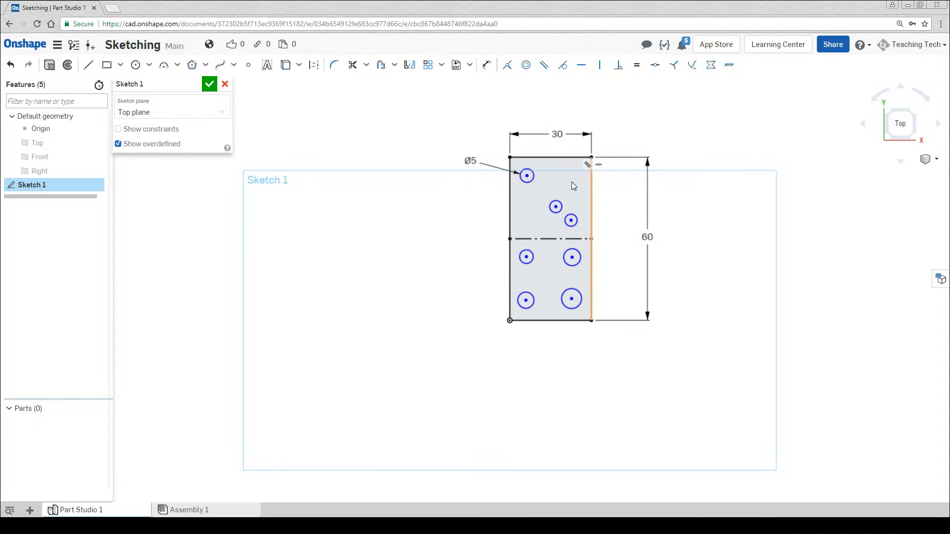
{"action": "key", "text": "ctrl+a"}
Select the pip circles and constrain them all Equal to the Ø5 pip
{"action": "left_click", "coordinate": [557, 206]}
{"action": "left_click", "coordinate": [523, 179]}
{"action": "left_click", "coordinate": [561, 201]}
{"action": "left_click", "coordinate": [576, 223]}
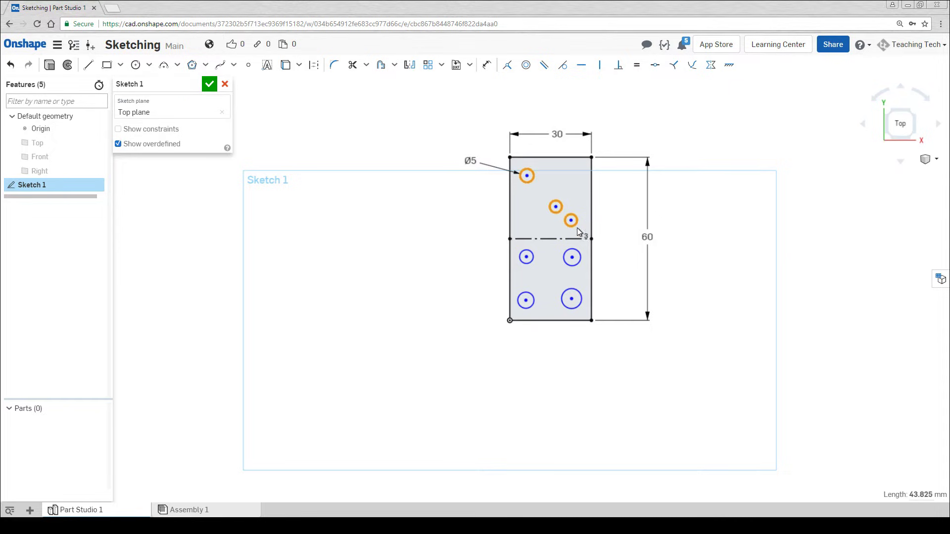
{"action": "left_click", "coordinate": [527, 257]}
{"action": "left_click", "coordinate": [528, 297]}
{"action": "left_click", "coordinate": [573, 298]}
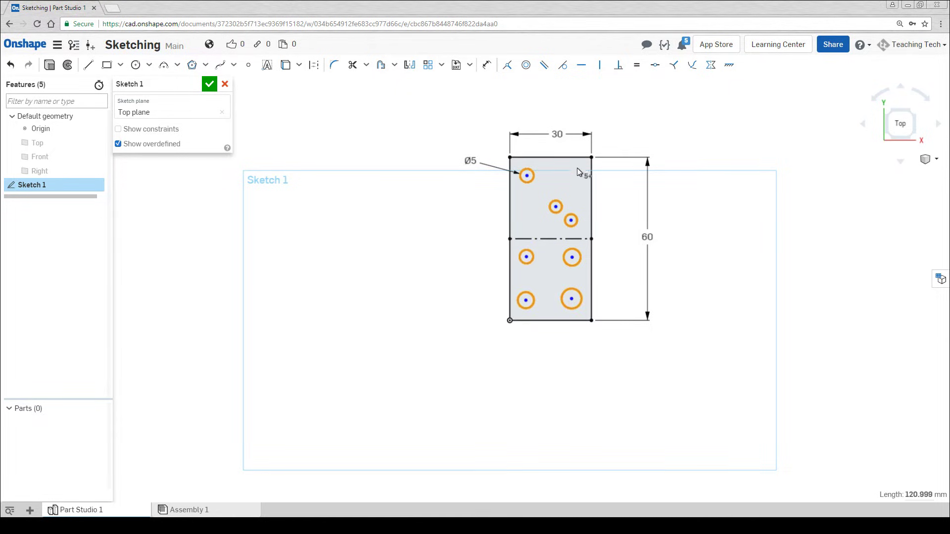
{"action": "left_click", "coordinate": [638, 70]}
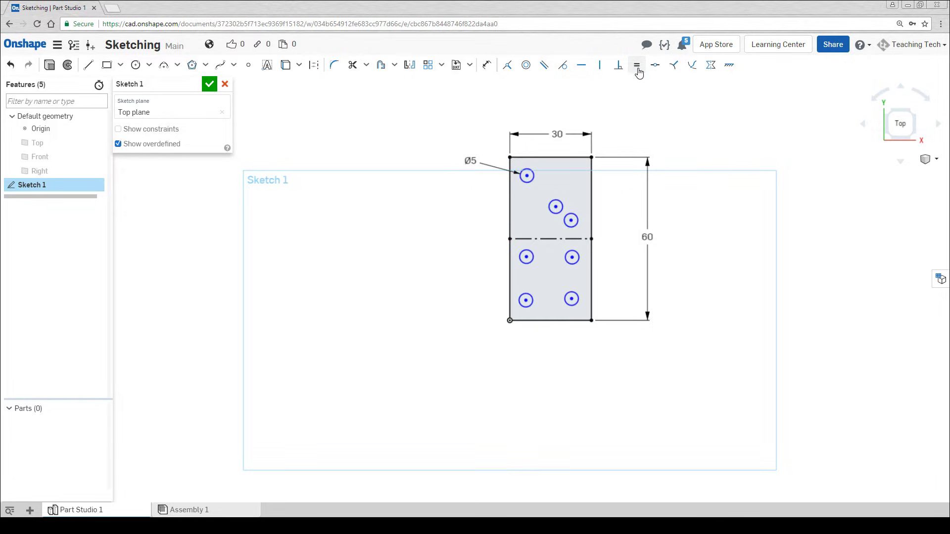
Edit the shared pip diameter dimension value
{"action": "double_click", "coordinate": [472, 159]}
{"action": "type", "text": "4"}
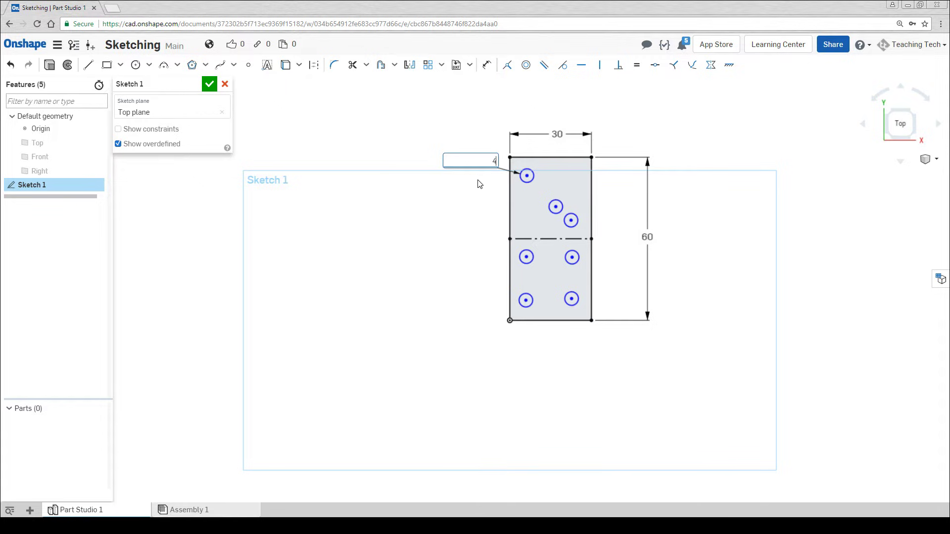
{"action": "key", "text": "Return"}
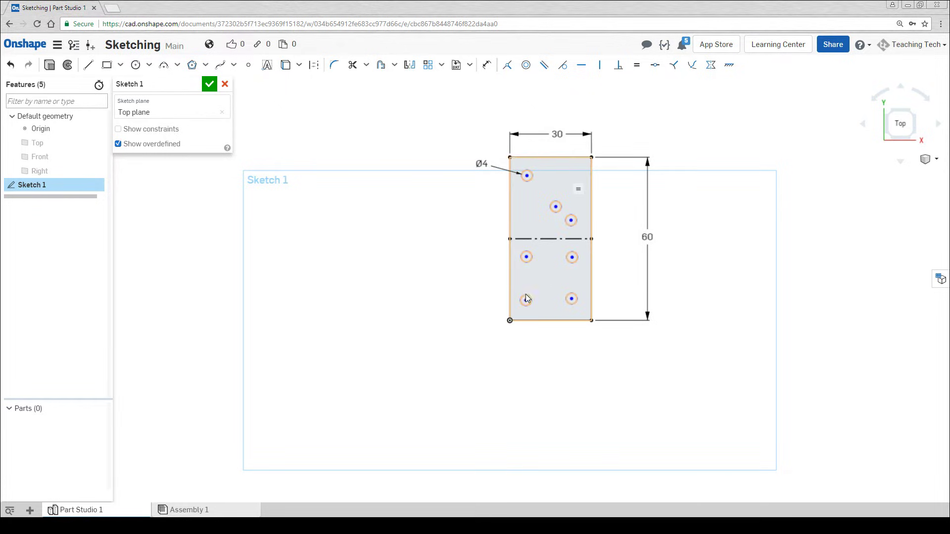
{"action": "left_click", "coordinate": [551, 203]}
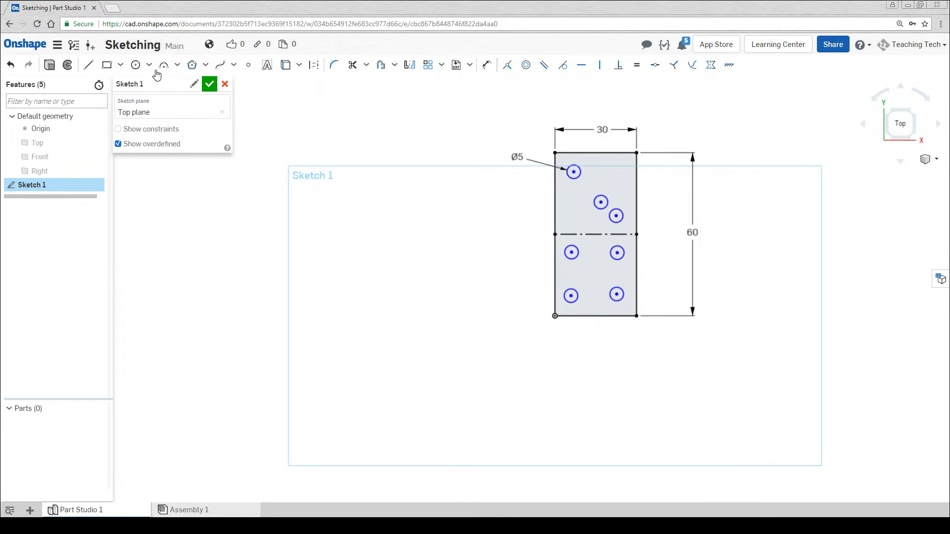
Draw construction diagonals from each corner to the opposite edge midpoint, forming an X in both domino halves
{"action": "left_click", "coordinate": [95, 66]}
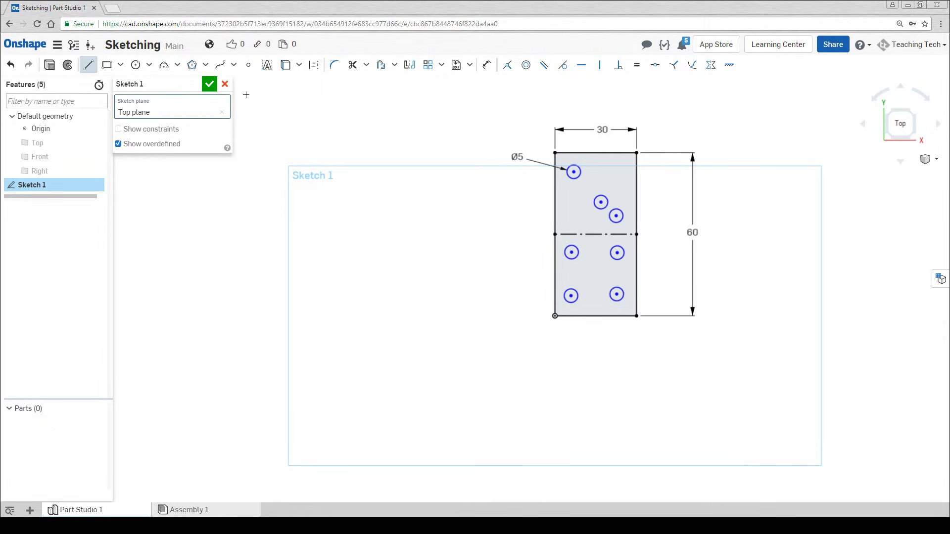
{"action": "left_click", "coordinate": [314, 65]}
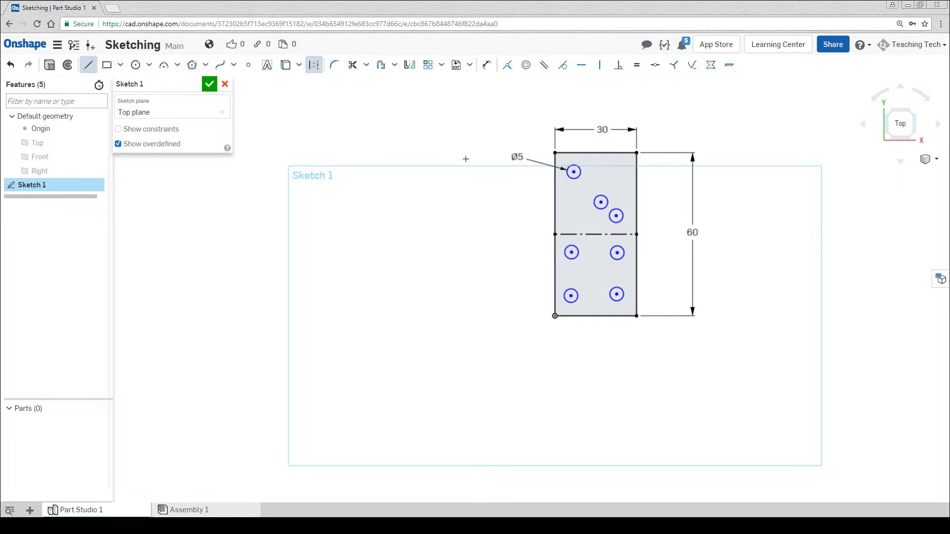
{"action": "left_click", "coordinate": [555, 153]}
{"action": "left_click", "coordinate": [637, 233]}
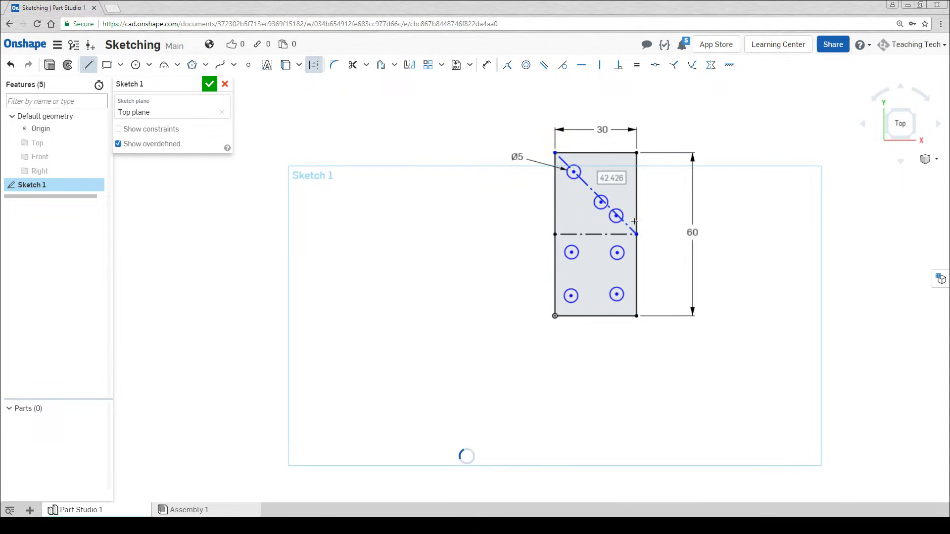
{"action": "left_click", "coordinate": [637, 153]}
{"action": "left_click", "coordinate": [555, 233]}
{"action": "left_click", "coordinate": [636, 315]}
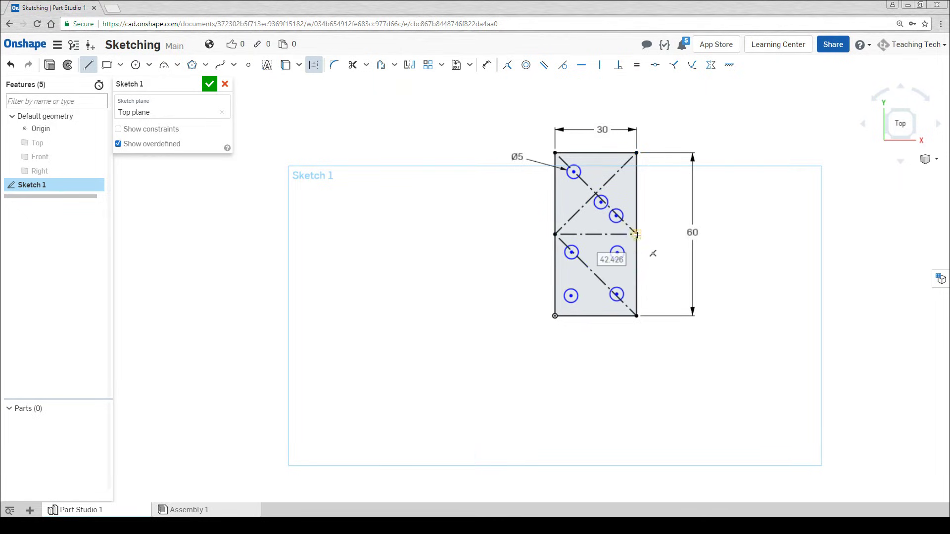
{"action": "left_click", "coordinate": [637, 234]}
{"action": "left_click", "coordinate": [555, 316]}
{"action": "key", "text": "Escape"}
{"action": "key", "text": "Escape"}
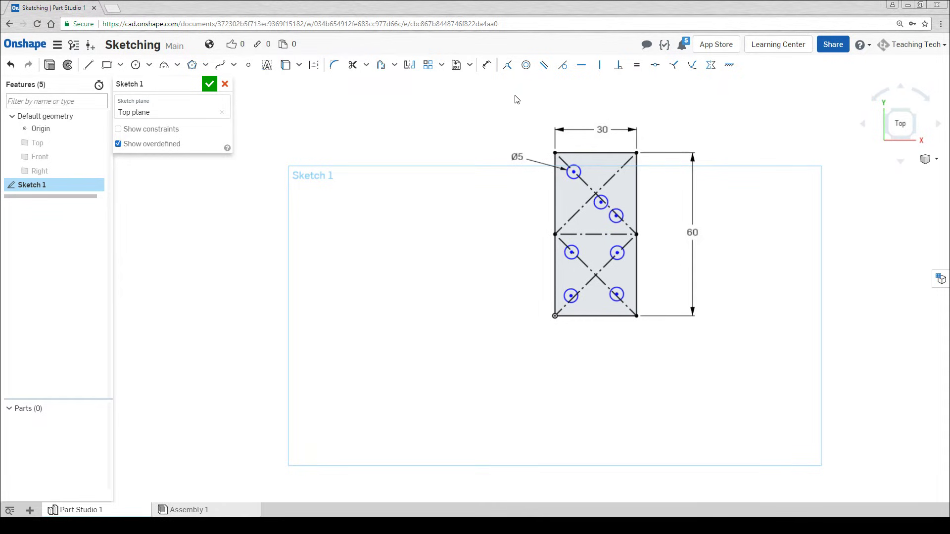
Make the four outer pip centres coincident with their construction diagonals
{"action": "left_click", "coordinate": [508, 67]}
{"action": "scroll", "coordinate": [573, 145], "scroll_direction": "up", "scroll_amount": 2}
{"action": "left_click", "coordinate": [573, 189]}
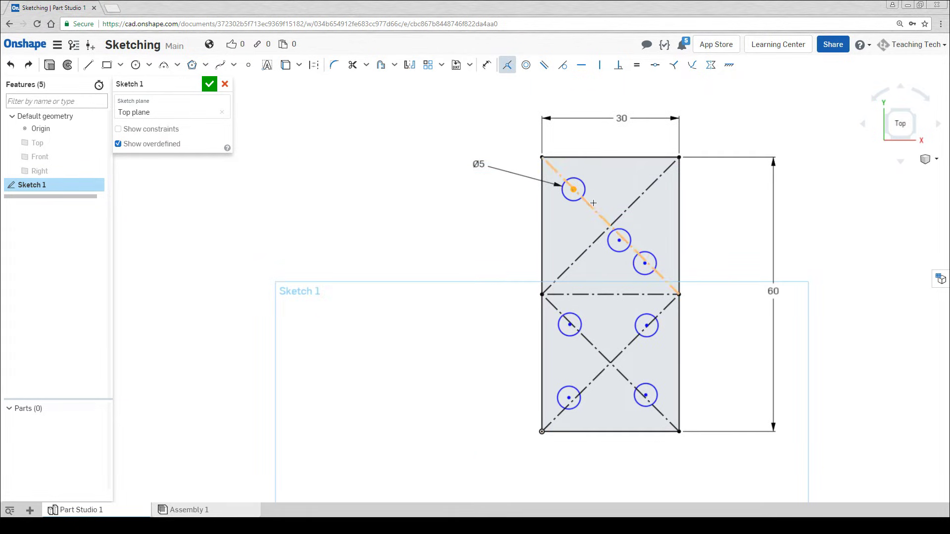
{"action": "left_click", "coordinate": [602, 214]}
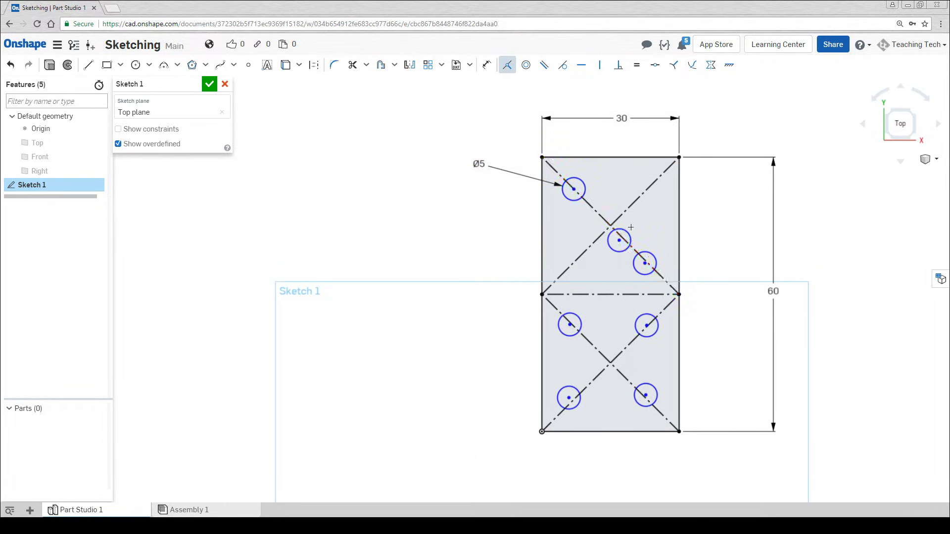
{"action": "left_click", "coordinate": [645, 263]}
{"action": "left_click", "coordinate": [662, 276]}
{"action": "left_click", "coordinate": [646, 396]}
{"action": "left_click", "coordinate": [662, 414]}
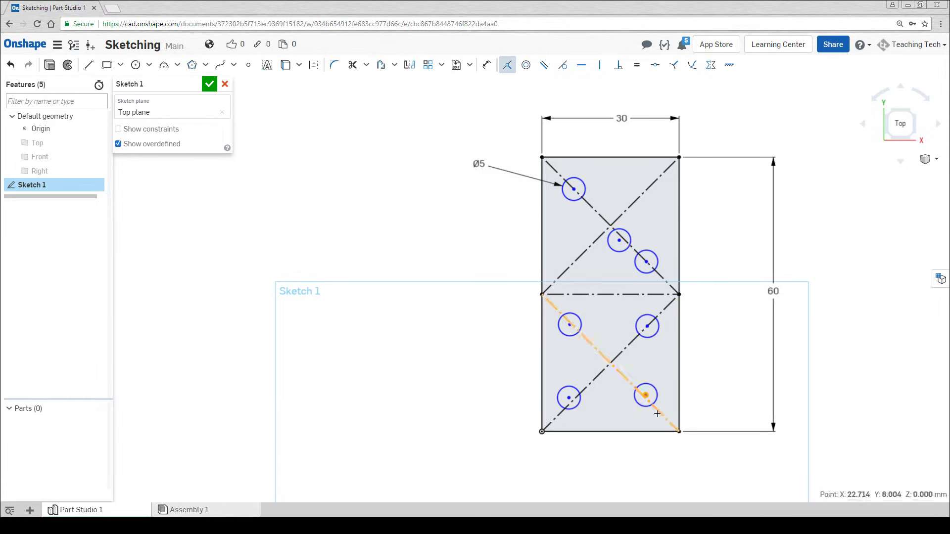
{"action": "left_click", "coordinate": [569, 397]}
{"action": "left_click", "coordinate": [558, 415]}
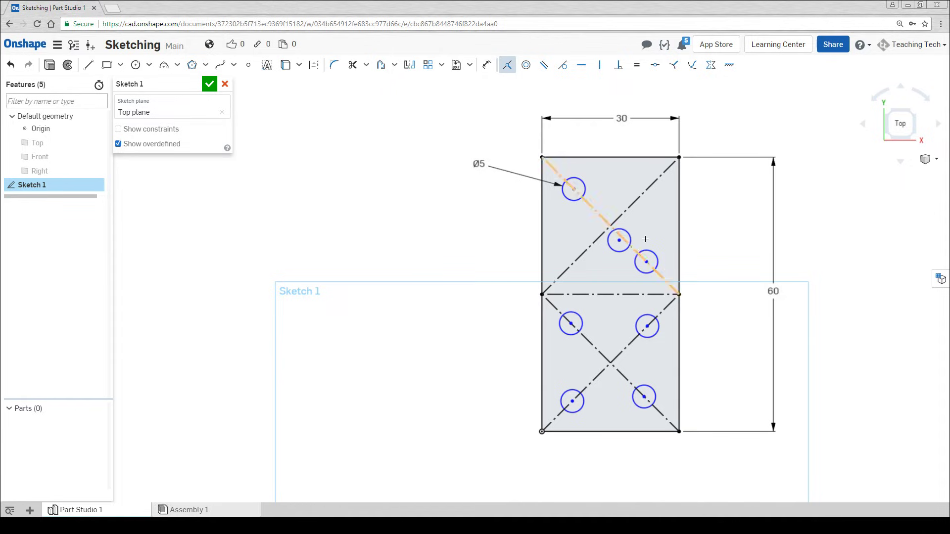
{"action": "key", "text": "Escape"}
Centre the top half's middle pip on the diagonal's midpoint with a Midpoint constraint
{"action": "left_click", "coordinate": [623, 253]}
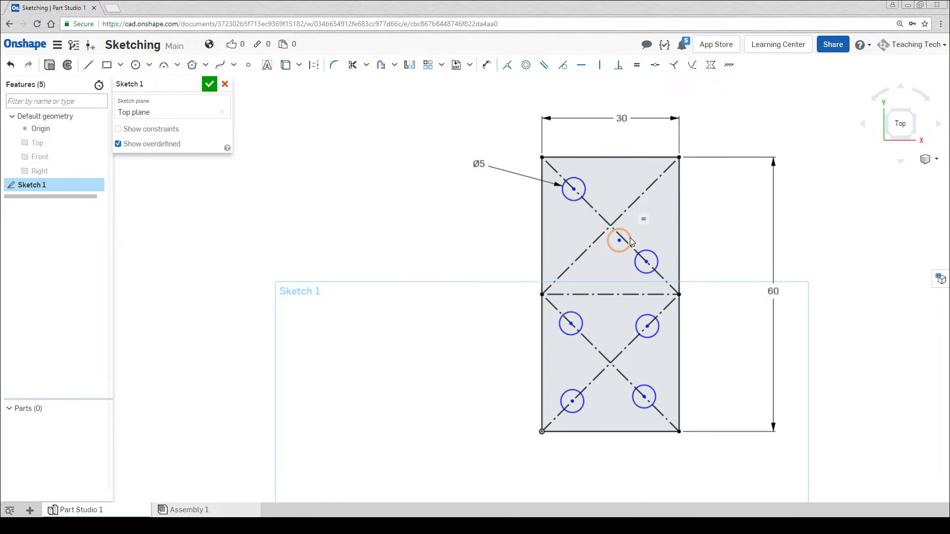
{"action": "key", "text": "Escape"}
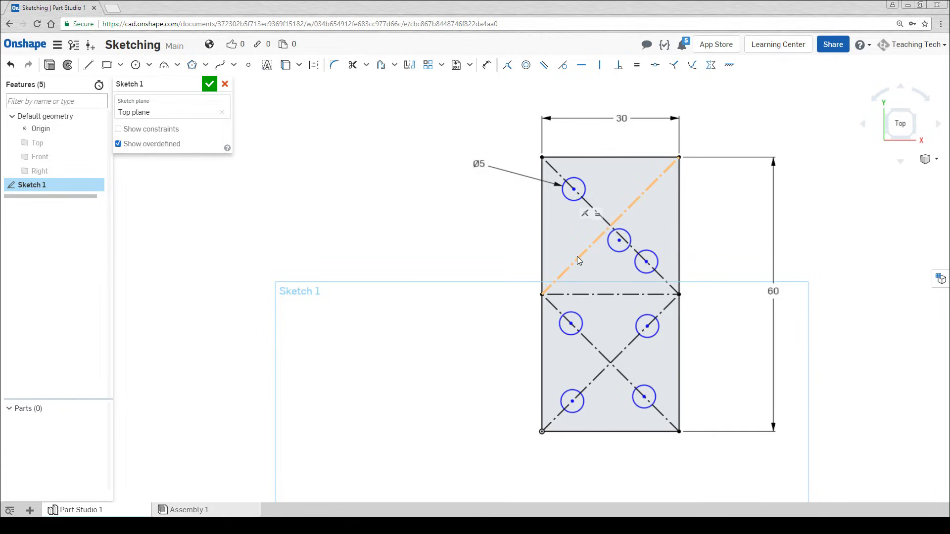
{"action": "left_click", "coordinate": [654, 64]}
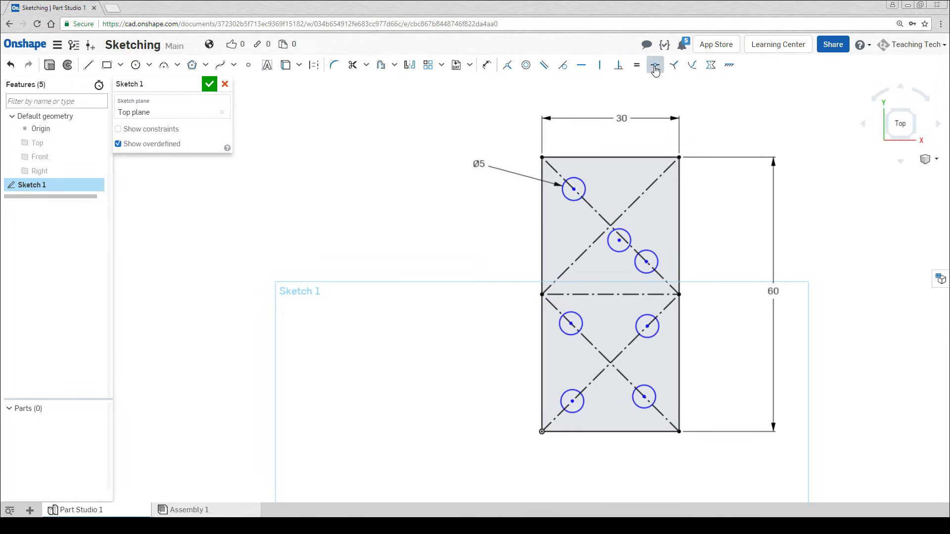
{"action": "left_click", "coordinate": [619, 241]}
{"action": "left_click", "coordinate": [625, 209]}
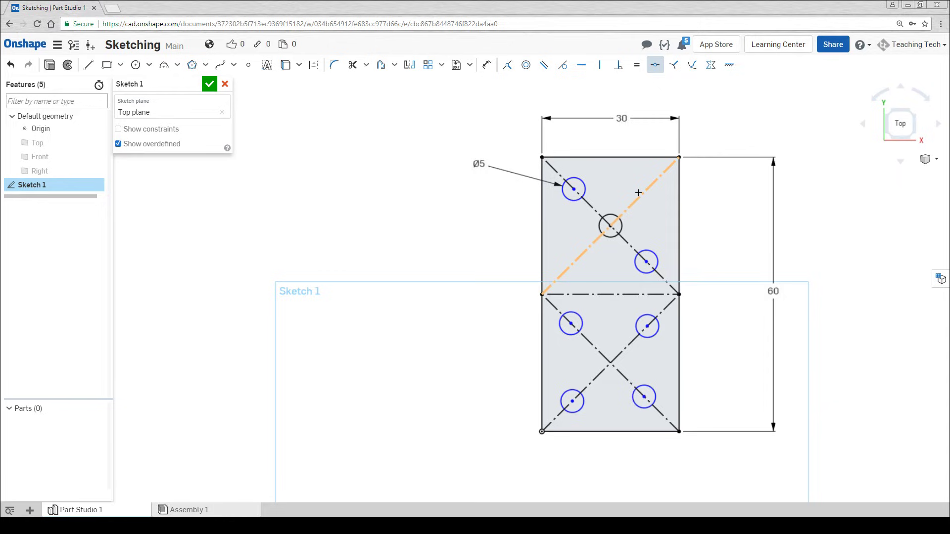
{"action": "key", "text": "Escape"}
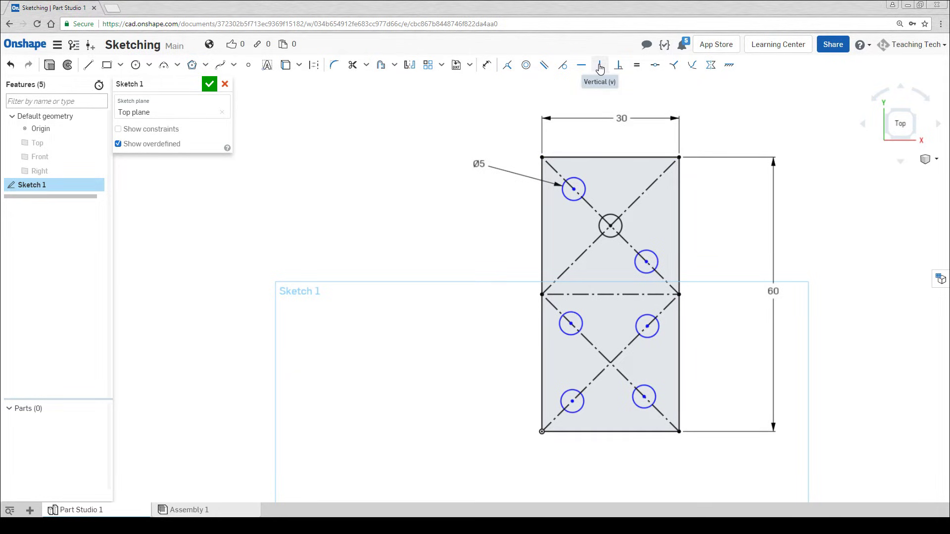
Constrain the three left pip centres vertical, then the three right pip centres vertical
{"action": "left_click", "coordinate": [574, 189]}
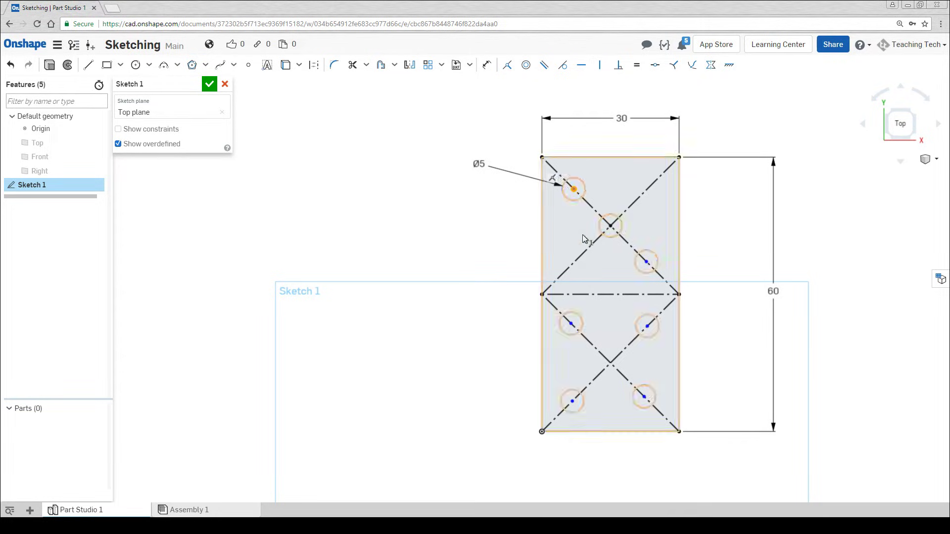
{"action": "left_click", "coordinate": [570, 323]}
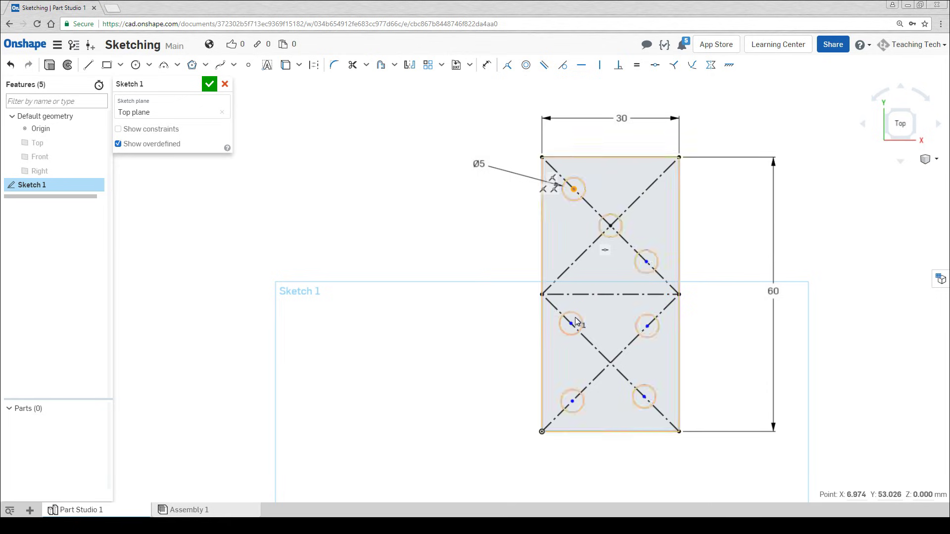
{"action": "left_click", "coordinate": [572, 402]}
{"action": "left_click", "coordinate": [599, 64]}
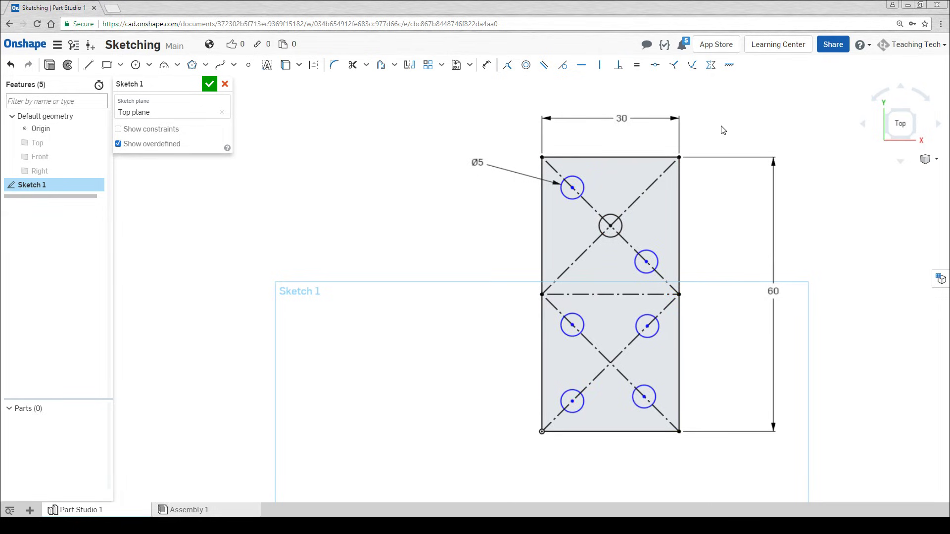
{"action": "left_click", "coordinate": [646, 261]}
{"action": "left_click", "coordinate": [645, 325]}
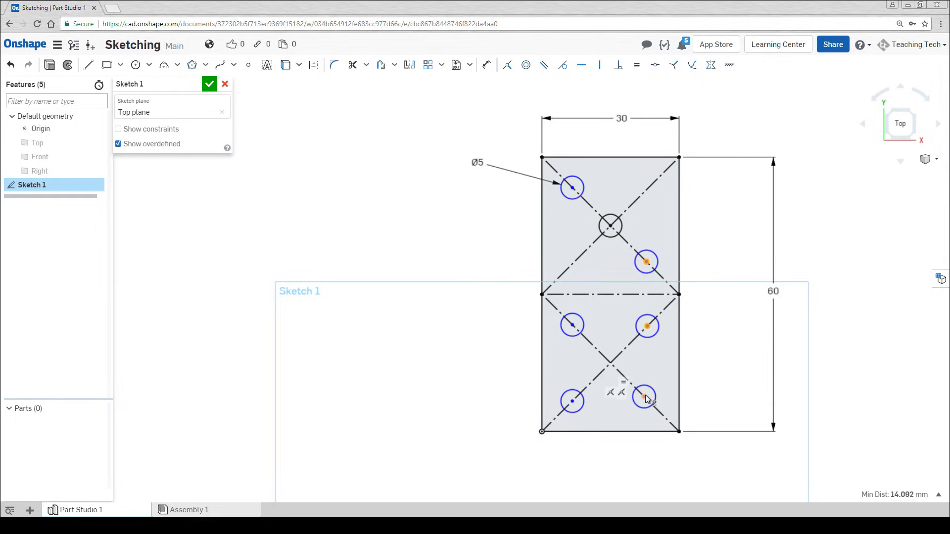
{"action": "left_click", "coordinate": [645, 396]}
{"action": "left_click", "coordinate": [600, 65]}
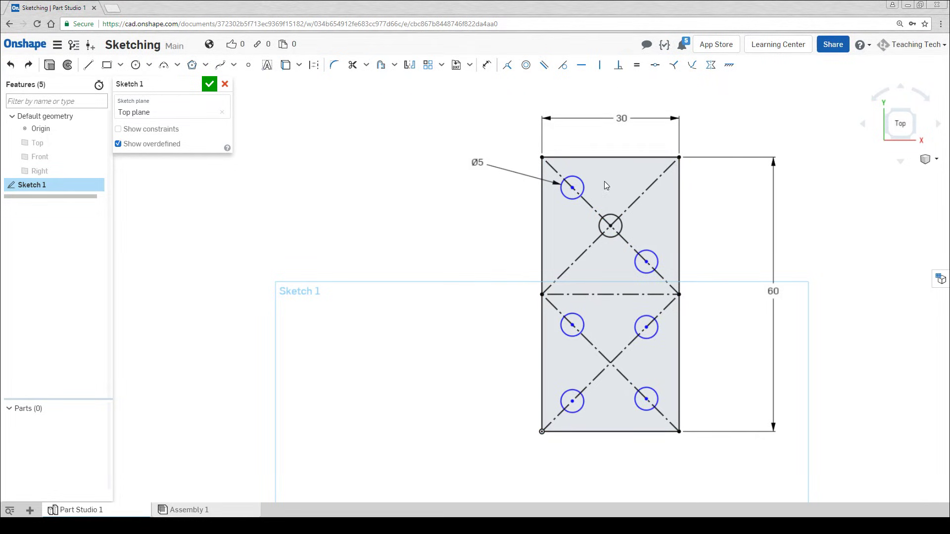
Make the middle and bottom pip pairs horizontal, then drag a pip to check the layout
{"action": "left_click", "coordinate": [573, 325]}
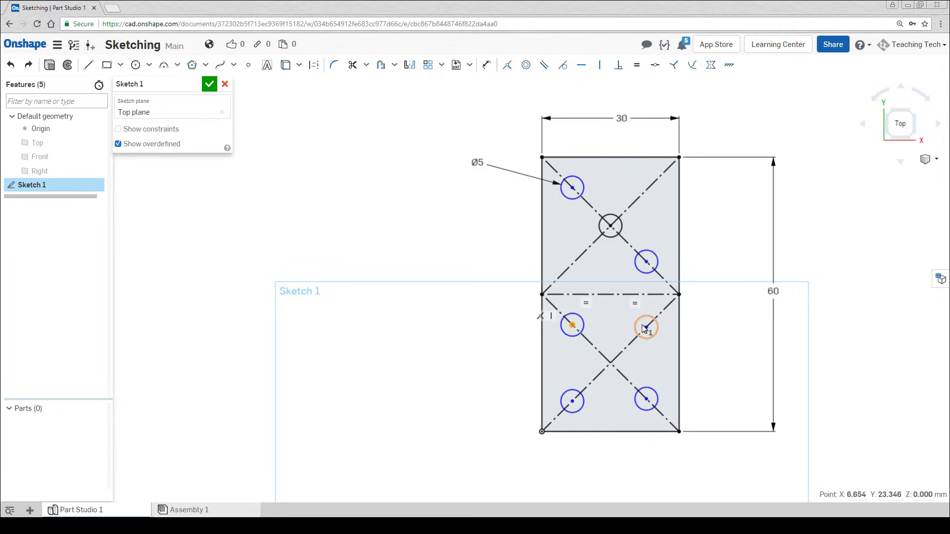
{"action": "left_click", "coordinate": [646, 327]}
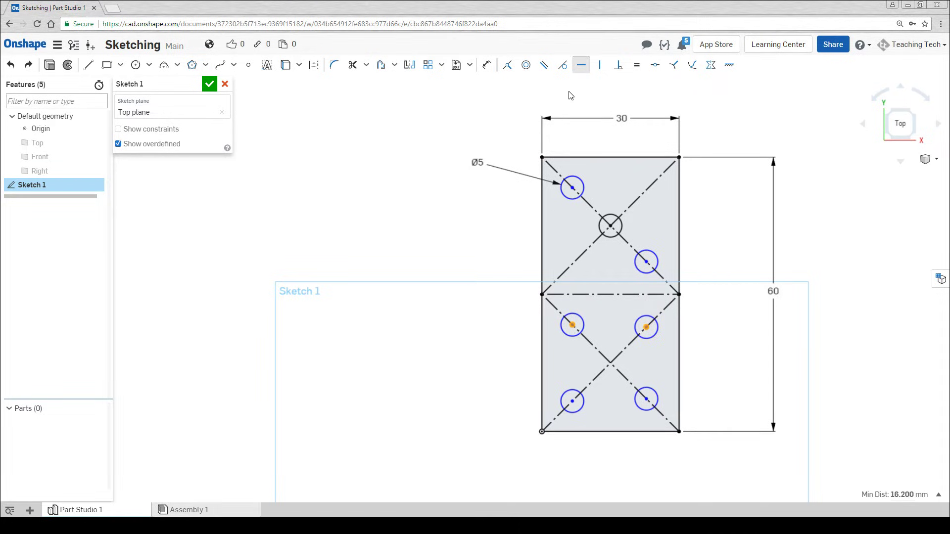
{"action": "left_click", "coordinate": [582, 64]}
{"action": "left_click", "coordinate": [573, 401]}
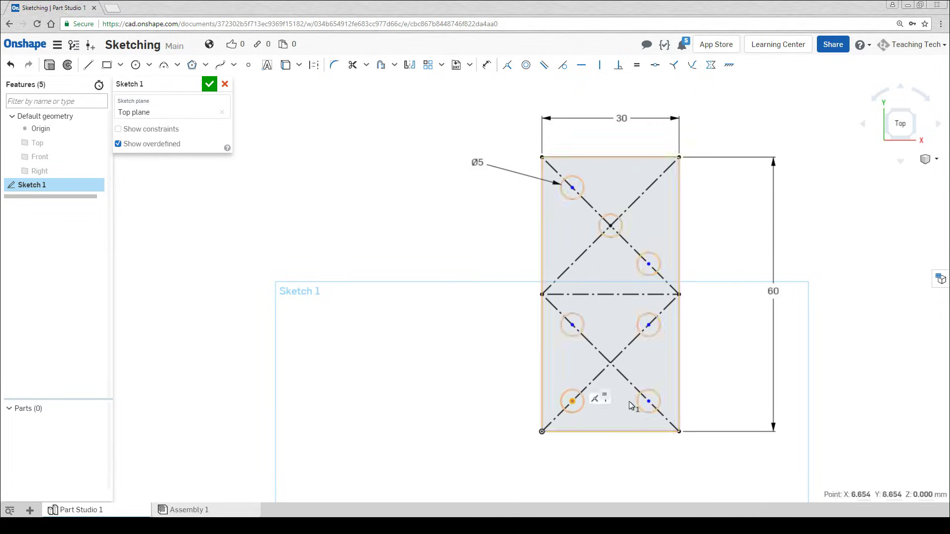
{"action": "left_click", "coordinate": [648, 401]}
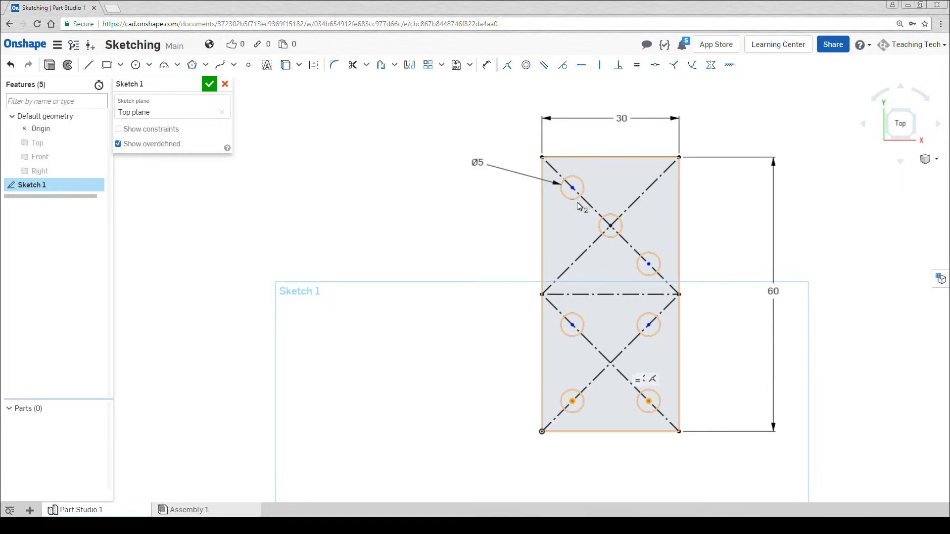
{"action": "left_click", "coordinate": [582, 64]}
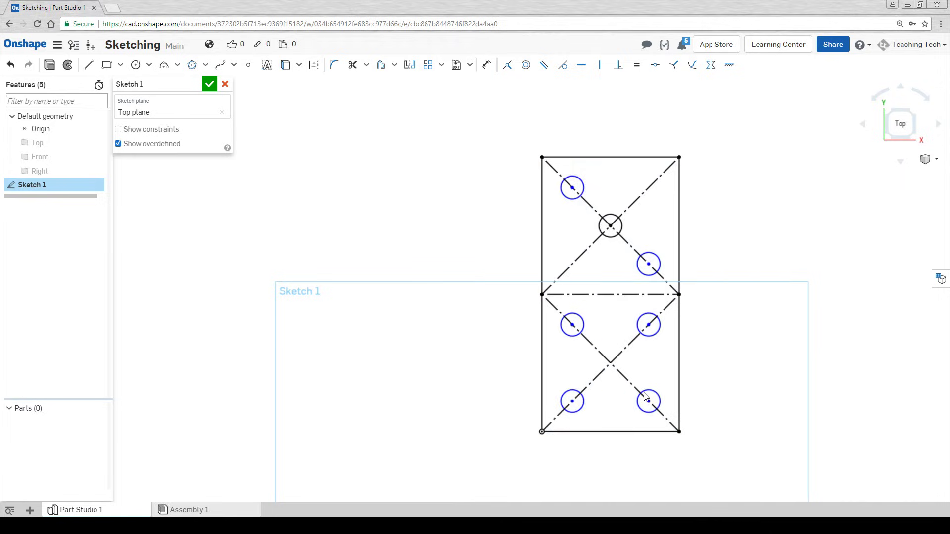
{"action": "mouse_move", "coordinate": [644, 395]}
{"action": "left_mouse_down"}
{"action": "mouse_move", "coordinate": [635, 388]}
{"action": "mouse_move", "coordinate": [656, 406]}
{"action": "left_mouse_up"}
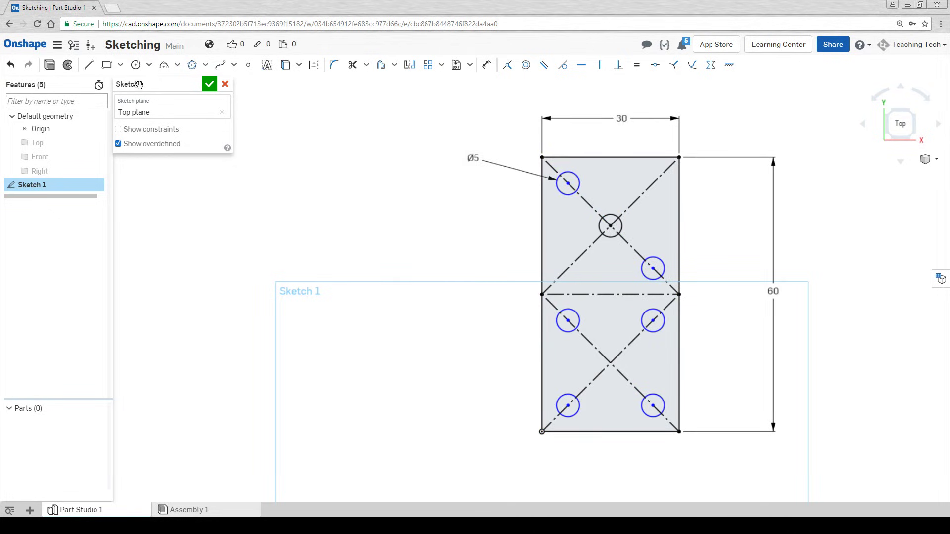
Draw a construction line from the top-left pip centre to the domino's left edge
{"action": "left_click", "coordinate": [88, 65]}
{"action": "left_click", "coordinate": [313, 65]}
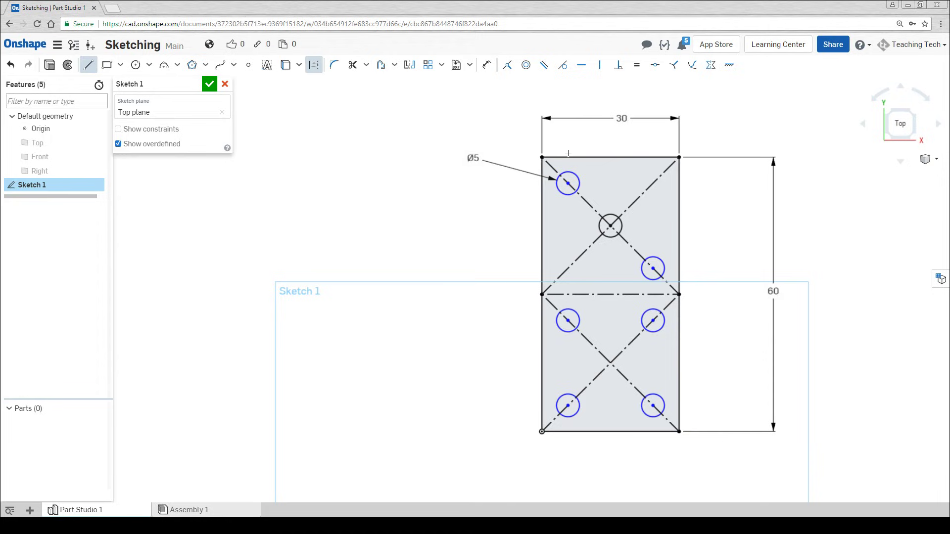
{"action": "left_click", "coordinate": [568, 183]}
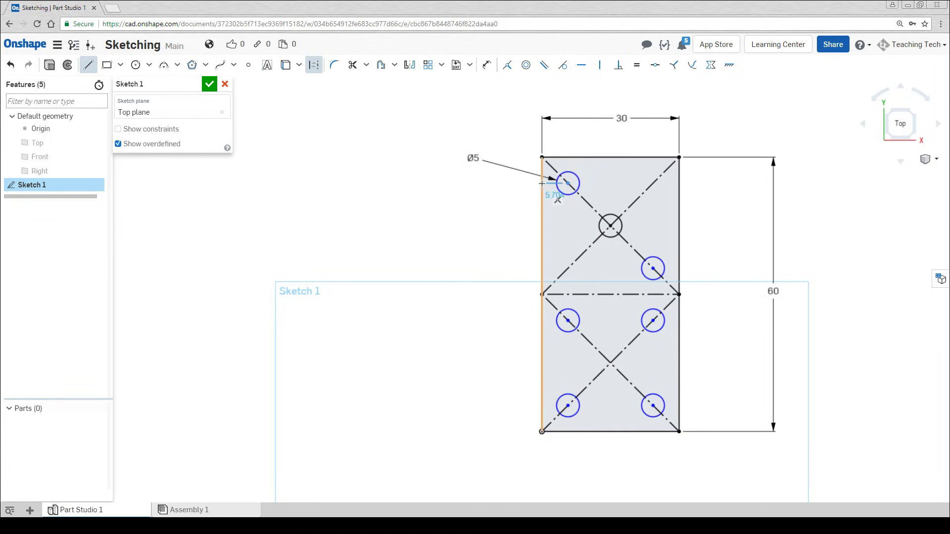
{"action": "left_click", "coordinate": [541, 183]}
{"action": "key", "text": "Escape"}
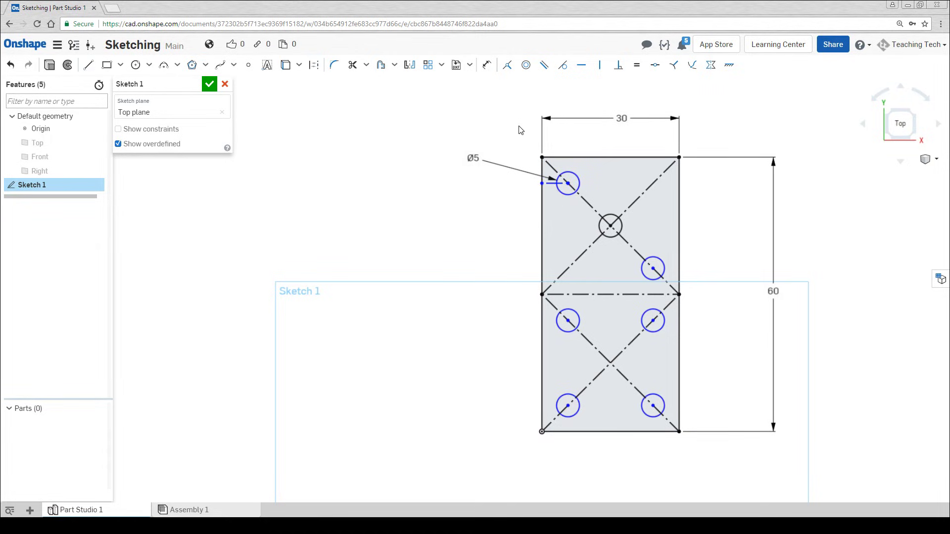
Dimension that construction line to 6 mm
{"action": "left_click", "coordinate": [487, 65]}
{"action": "left_click", "coordinate": [549, 184]}
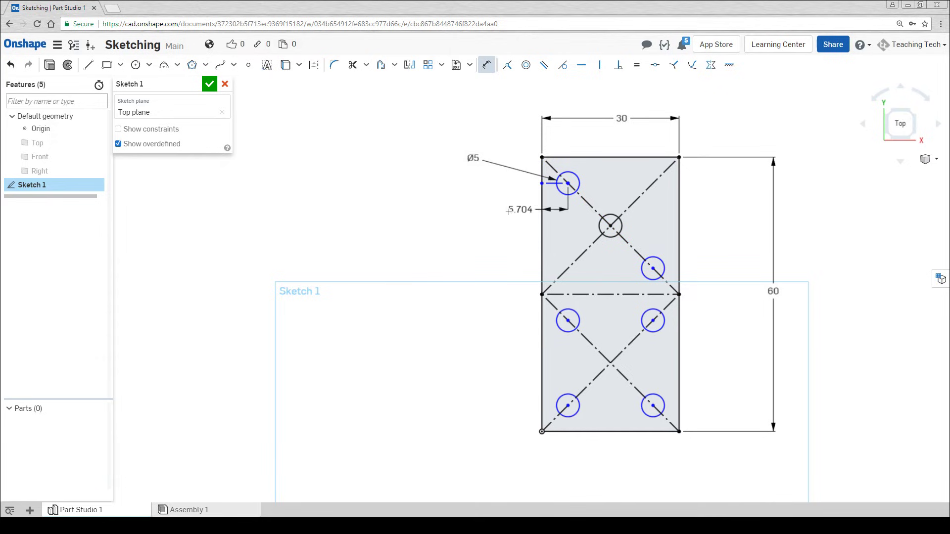
{"action": "left_click", "coordinate": [489, 207]}
{"action": "type", "text": "6"}
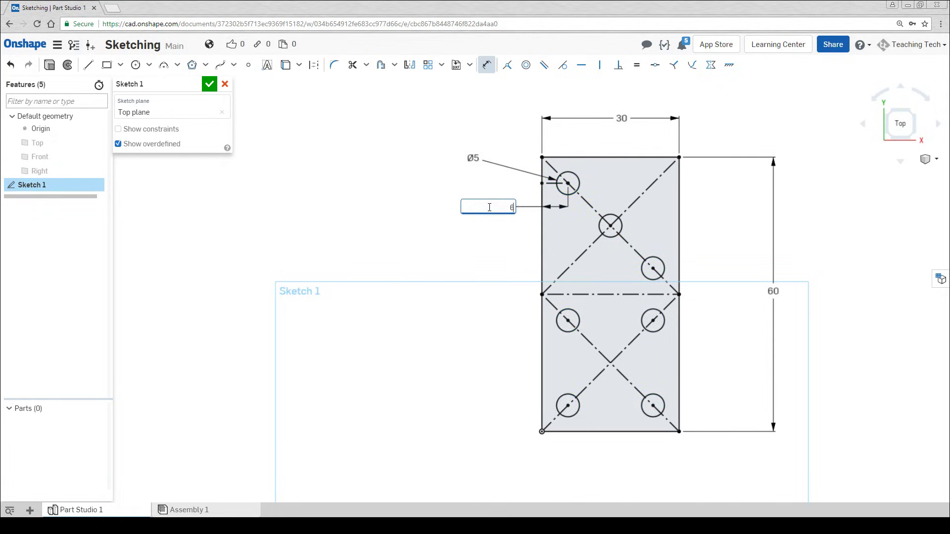
{"action": "key", "text": "Return"}
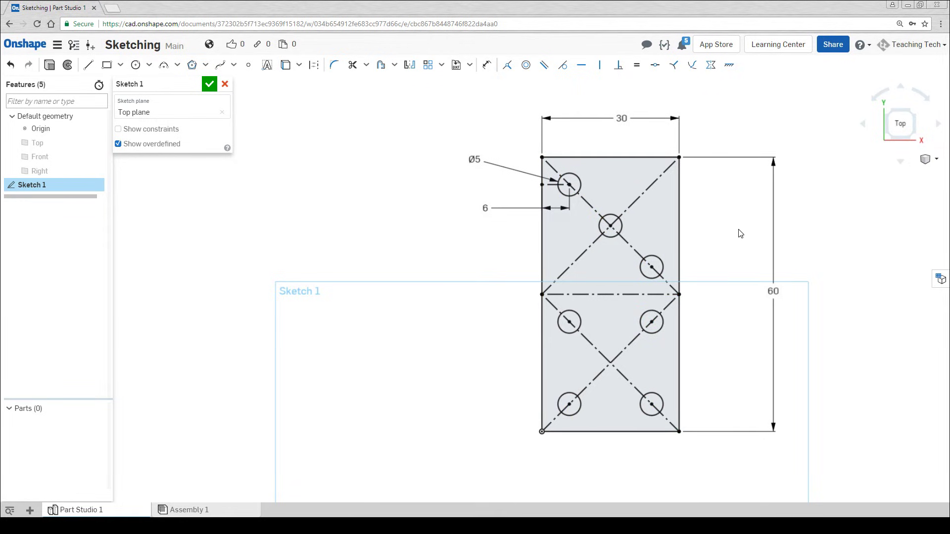
Draw a small rectangle, about 17.754 by 3.197, straddling the centreline between the middle pips
{"action": "middle_click_drag", "start_coordinate": [737, 243], "coordinate": [662, 244]}
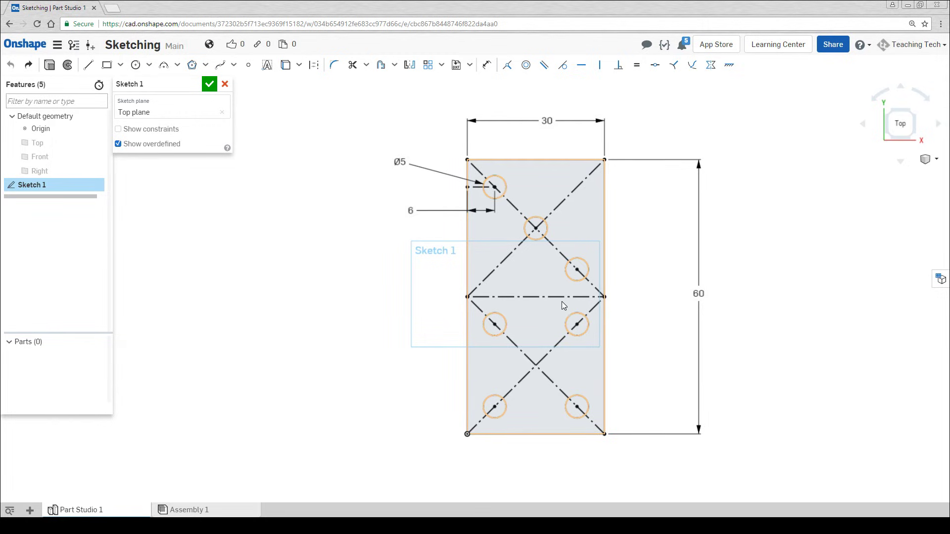
{"action": "scroll", "coordinate": [632, 332], "scroll_direction": "up", "scroll_amount": 3}
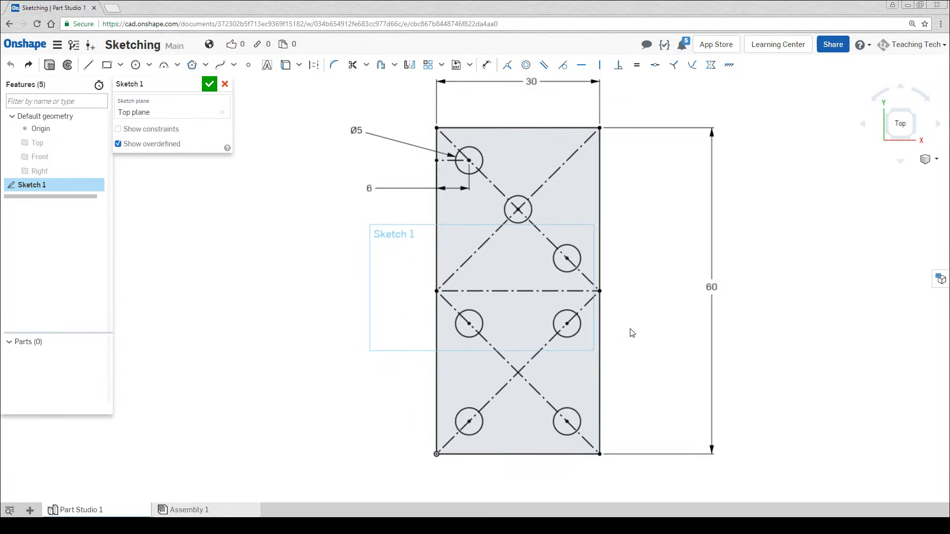
{"action": "middle_click_drag", "start_coordinate": [632, 333], "coordinate": [654, 341]}
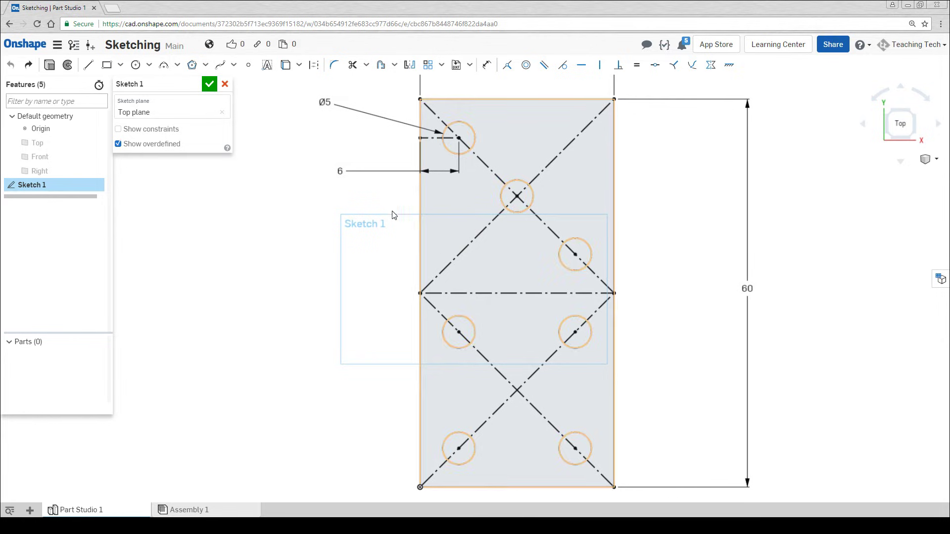
{"action": "left_click", "coordinate": [106, 65]}
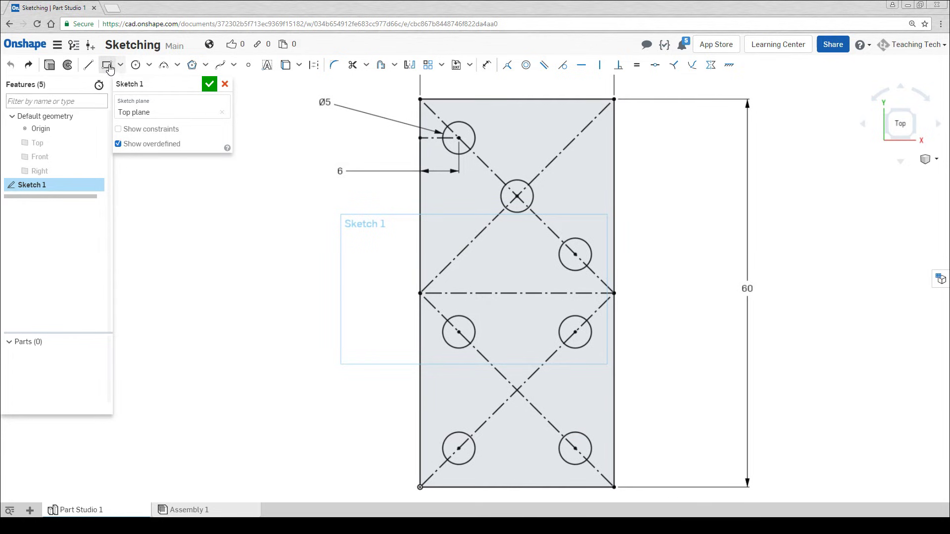
{"action": "left_click", "coordinate": [466, 284]}
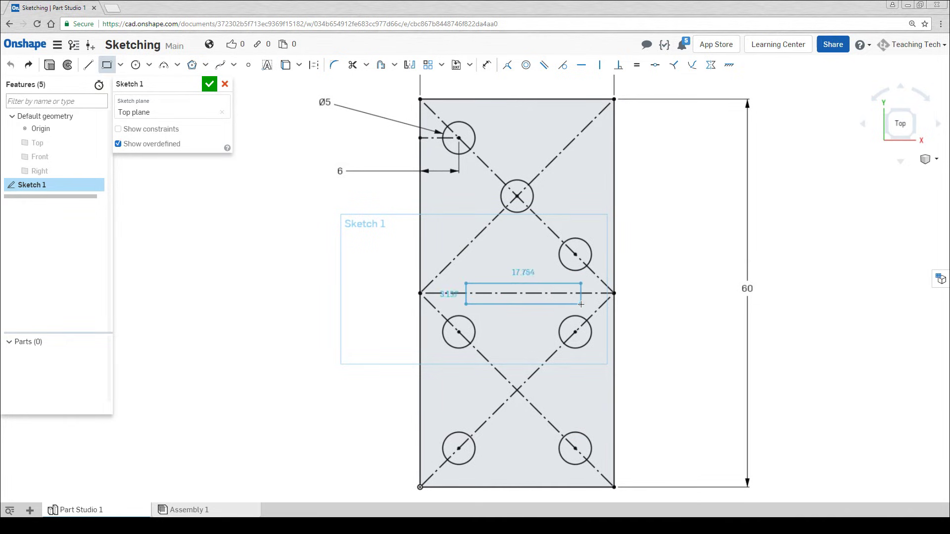
{"action": "scroll", "coordinate": [568, 295], "scroll_direction": "up", "scroll_amount": 3}
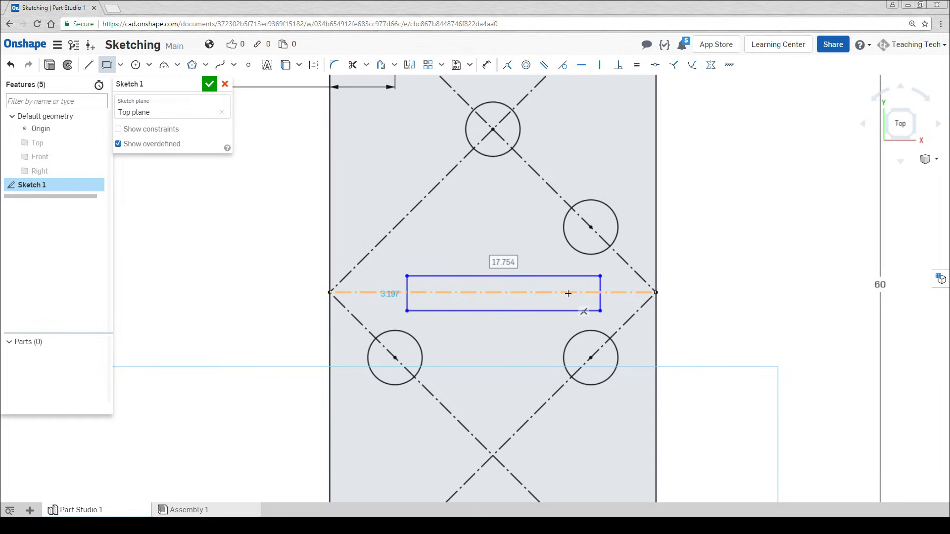
{"action": "left_click", "coordinate": [567, 294]}
Cap the rectangle's left end with a 3-point arc, made tangent to the top line
{"action": "left_click", "coordinate": [163, 64]}
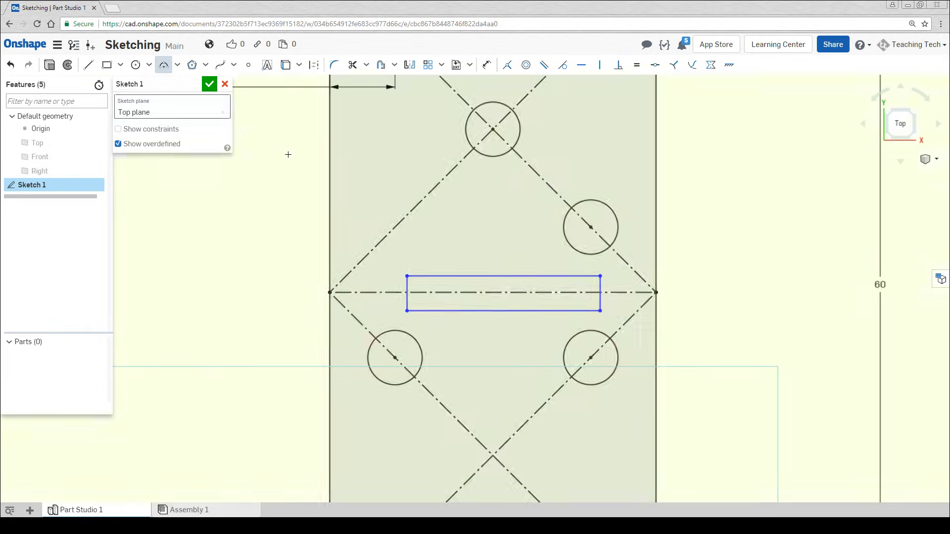
{"action": "left_click", "coordinate": [406, 276]}
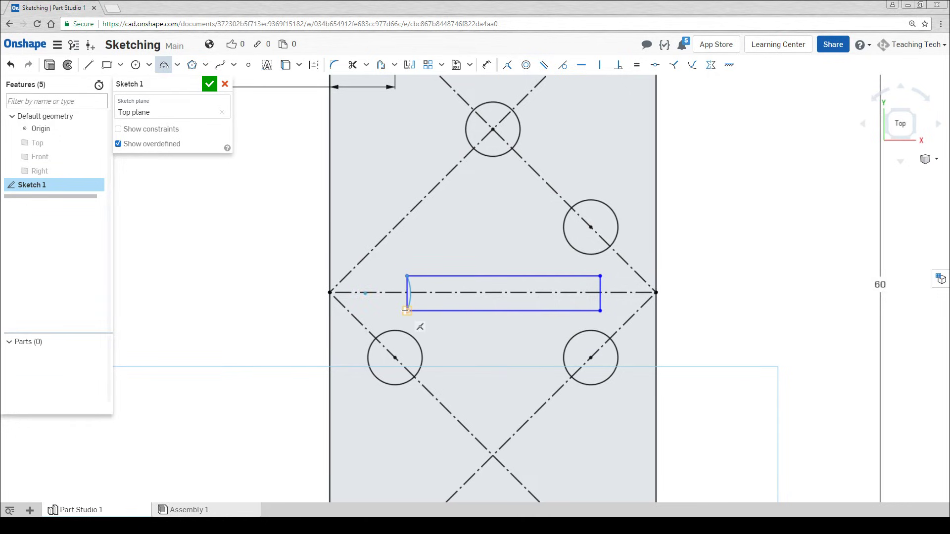
{"action": "left_click", "coordinate": [406, 310]}
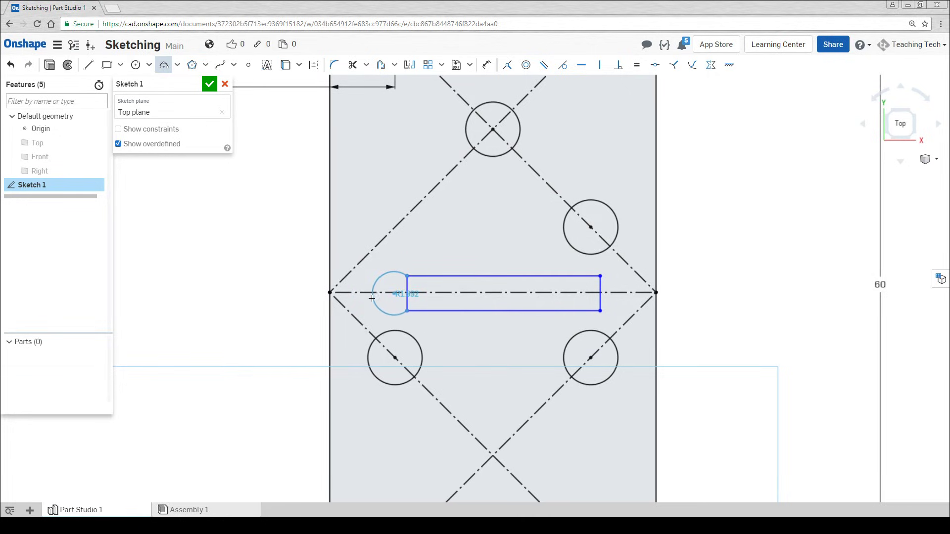
{"action": "left_click", "coordinate": [371, 297]}
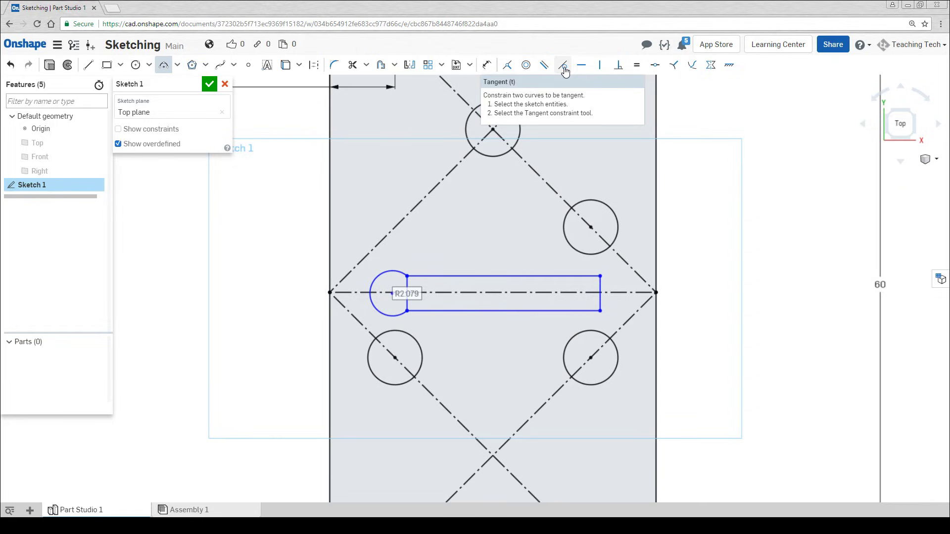
{"action": "left_click", "coordinate": [564, 68]}
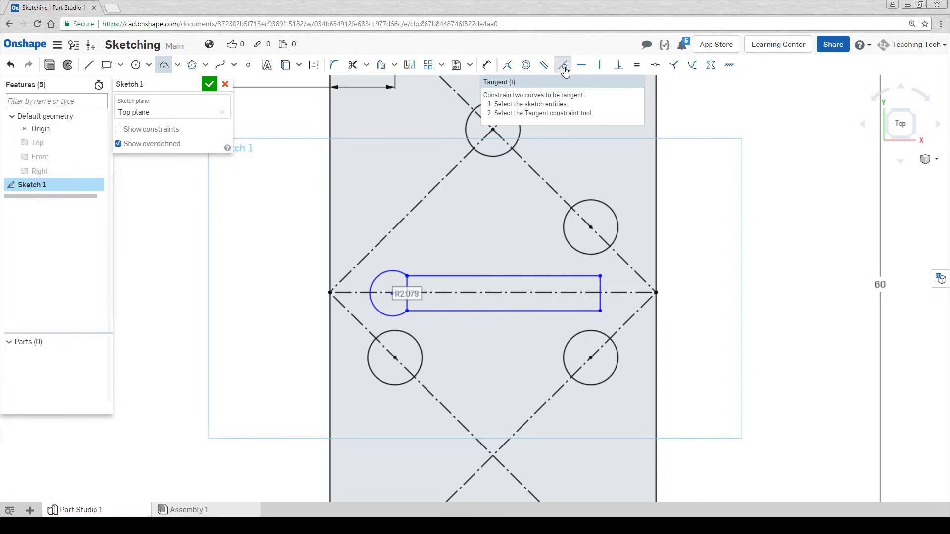
{"action": "left_click", "coordinate": [399, 270]}
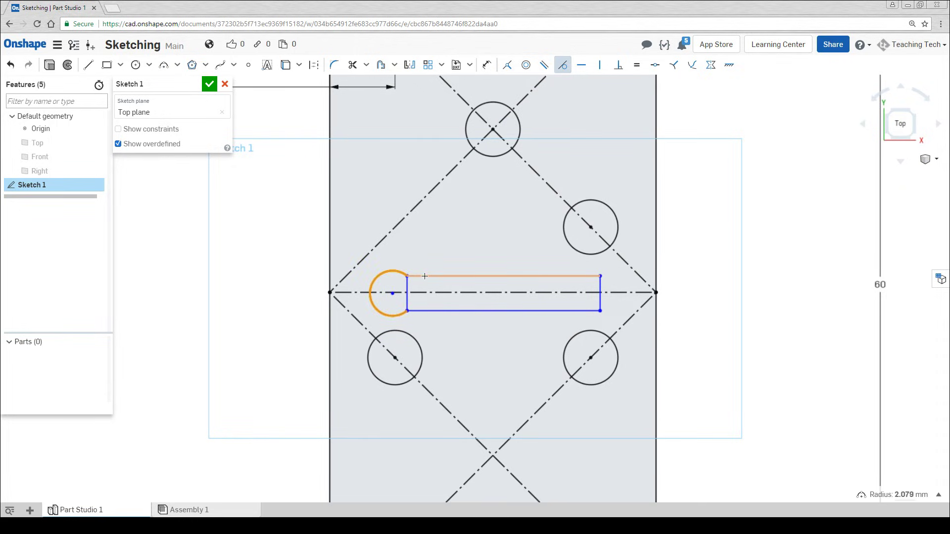
{"action": "left_click", "coordinate": [440, 269]}
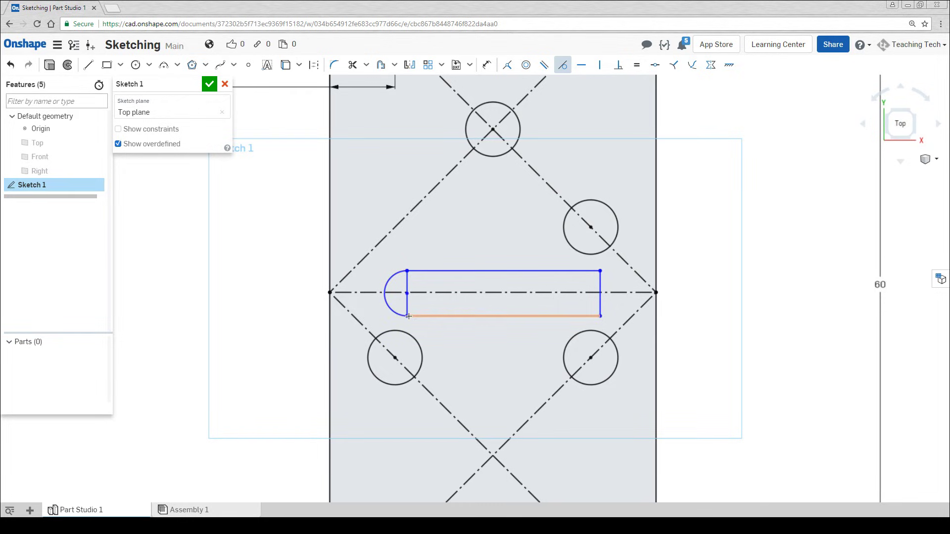
Cap the rectangle's right end with a matching outward 3-point arc
{"action": "left_click", "coordinate": [163, 65]}
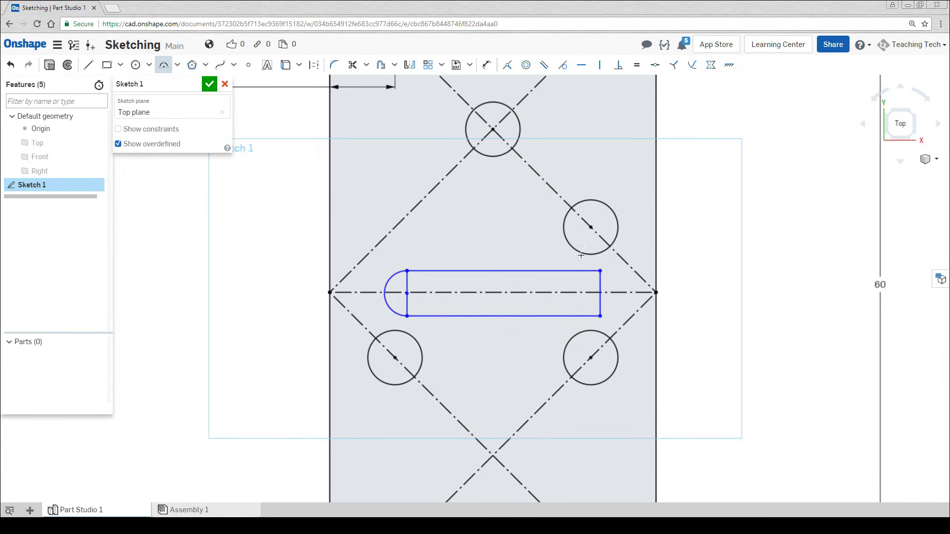
{"action": "left_click", "coordinate": [601, 272]}
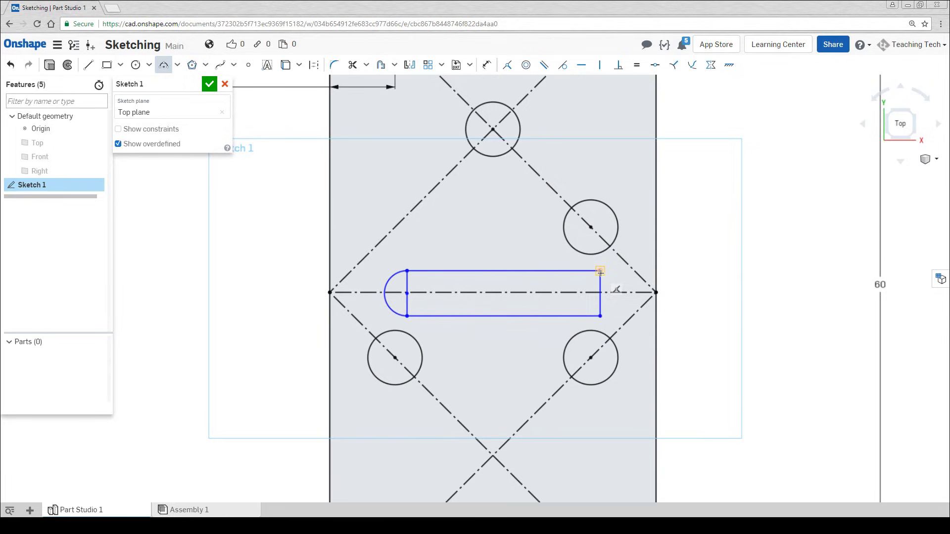
{"action": "left_click", "coordinate": [601, 316]}
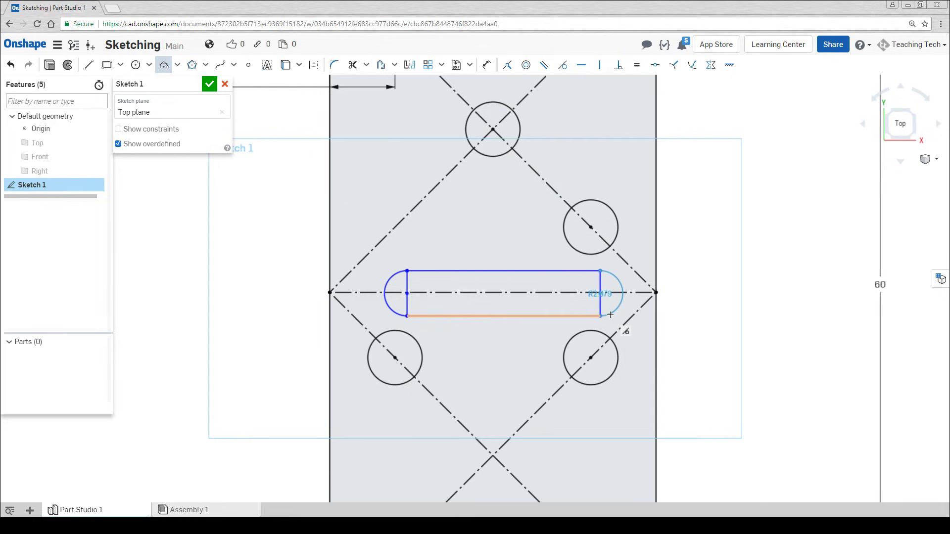
{"action": "left_click", "coordinate": [610, 315]}
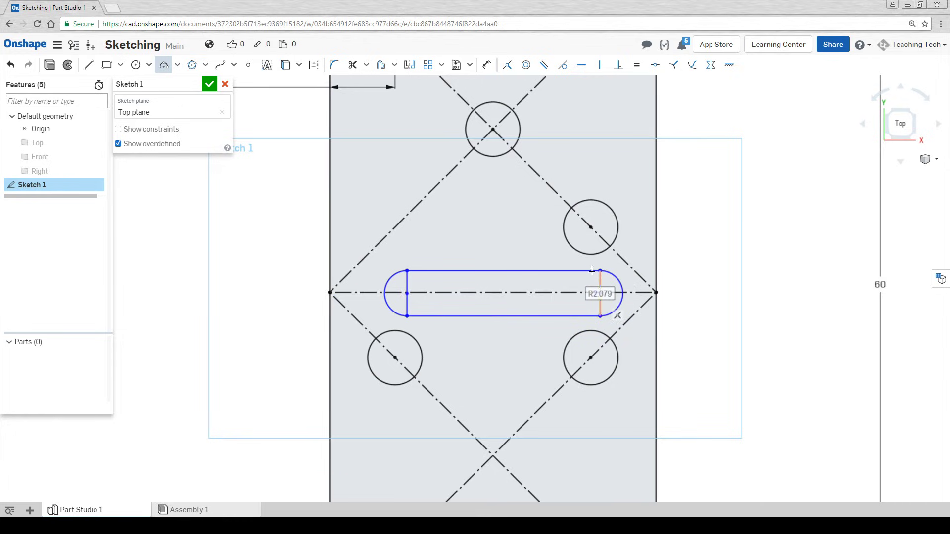
{"action": "left_click", "coordinate": [353, 67]}
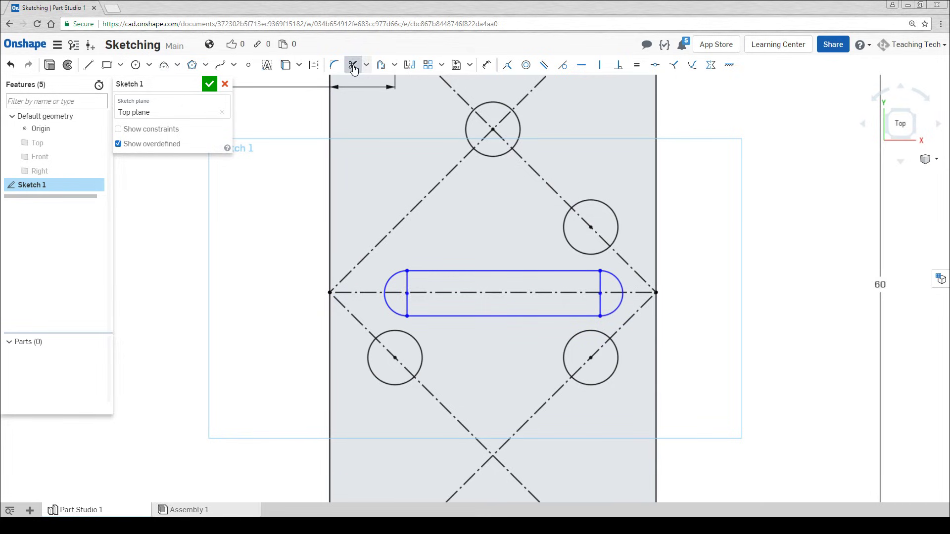
Trim away both vertical end lines inside the arcs, then drag the slot to test it
{"action": "left_click", "coordinate": [407, 280]}
{"action": "left_click", "coordinate": [407, 304]}
{"action": "left_click", "coordinate": [599, 295]}
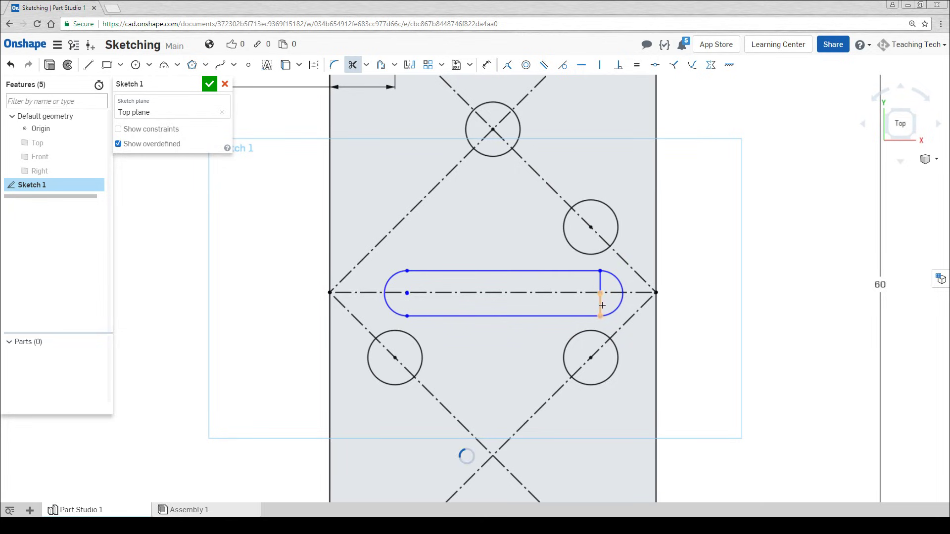
{"action": "left_click", "coordinate": [601, 303]}
{"action": "key", "text": "Escape"}
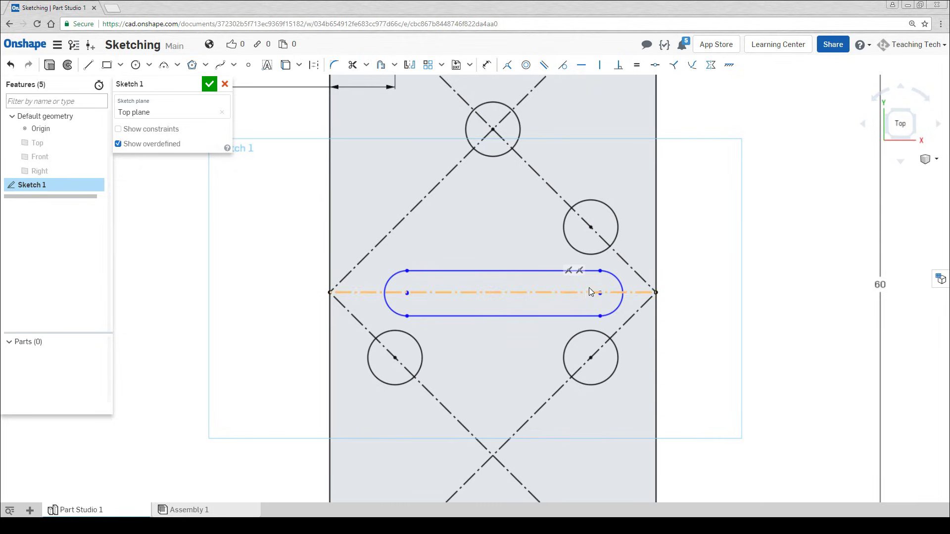
{"action": "mouse_move", "coordinate": [612, 250]}
{"action": "left_mouse_down"}
{"action": "mouse_move", "coordinate": [636, 250]}
{"action": "mouse_move", "coordinate": [564, 277]}
{"action": "mouse_move", "coordinate": [603, 244]}
{"action": "mouse_move", "coordinate": [573, 282]}
{"action": "mouse_move", "coordinate": [577, 265]}
{"action": "left_mouse_up"}
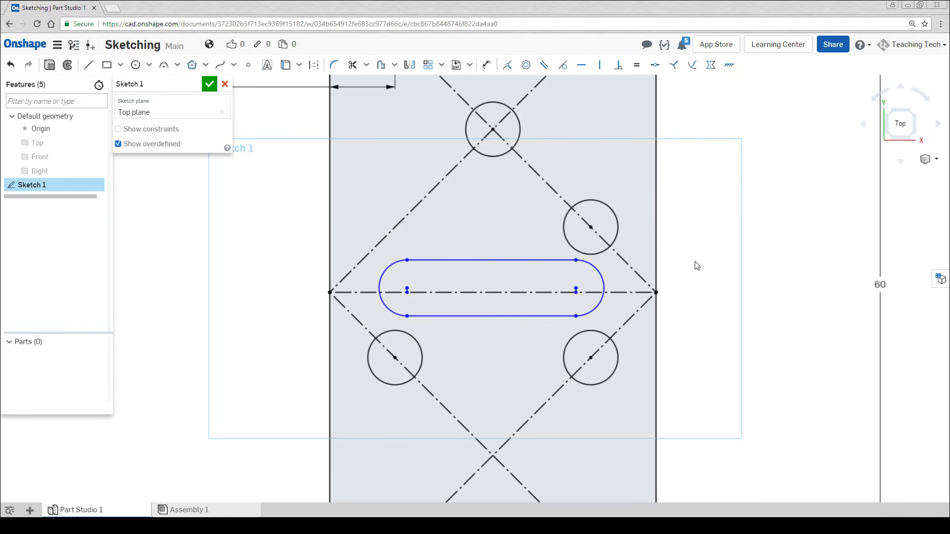
Make the slot's top and bottom edges symmetric about the horizontal centreline, then drag to verify
{"action": "left_click", "coordinate": [711, 66]}
{"action": "left_click", "coordinate": [515, 292]}
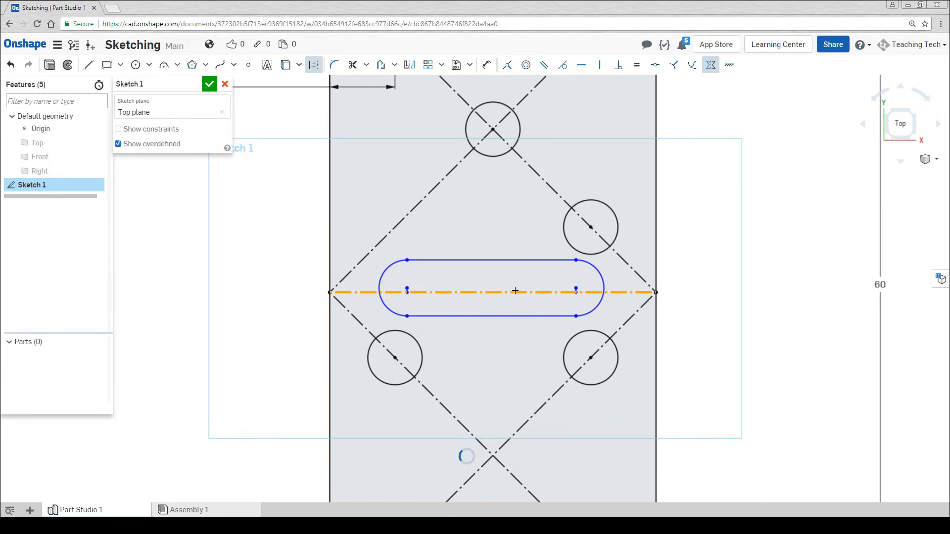
{"action": "left_click", "coordinate": [515, 260]}
{"action": "left_click", "coordinate": [513, 316]}
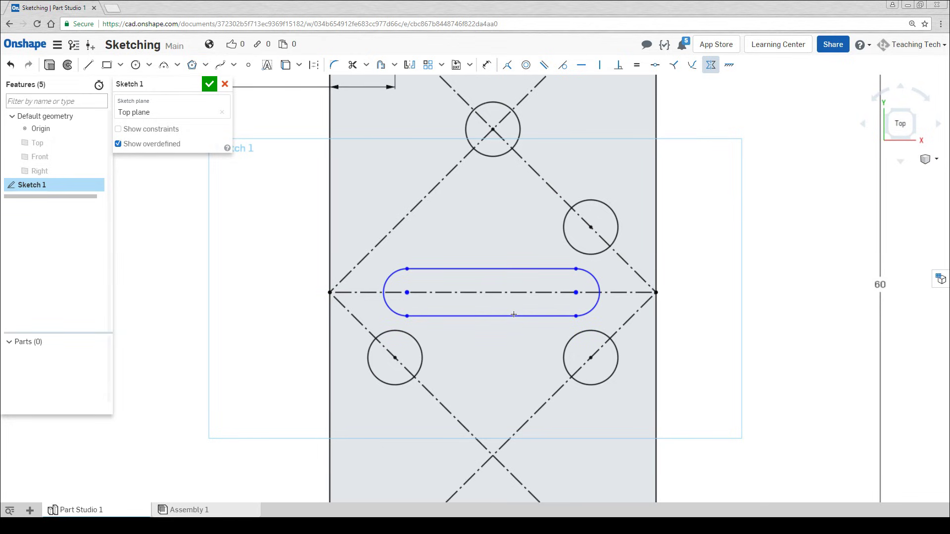
{"action": "key", "text": "Escape"}
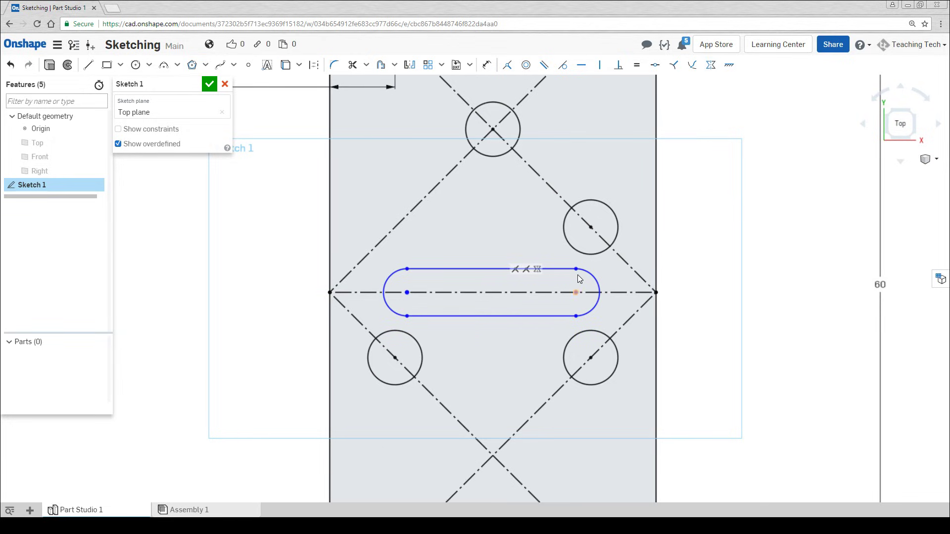
{"action": "mouse_move", "coordinate": [587, 273]}
{"action": "left_mouse_down"}
{"action": "mouse_move", "coordinate": [604, 276]}
{"action": "mouse_move", "coordinate": [558, 255]}
{"action": "mouse_move", "coordinate": [575, 257]}
{"action": "mouse_move", "coordinate": [585, 275]}
{"action": "left_mouse_up"}
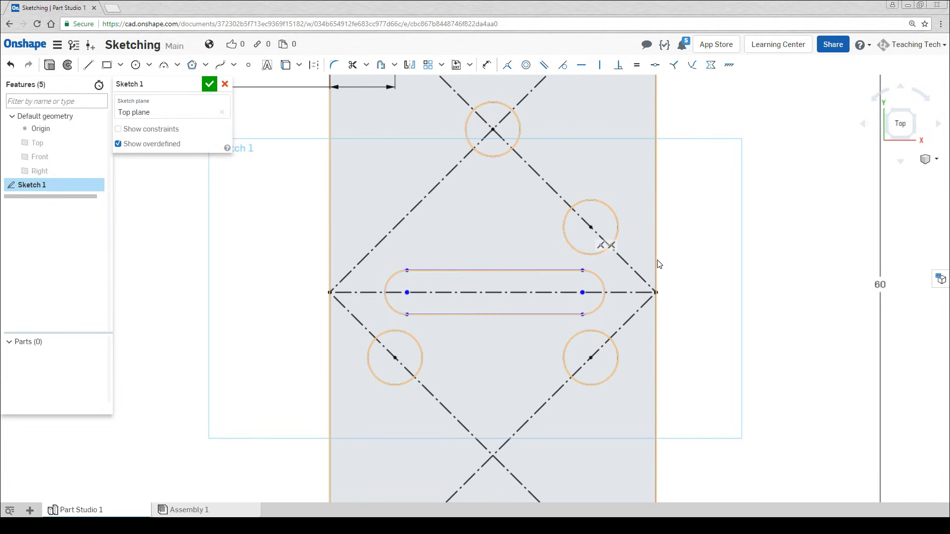
Draw a vertical construction line from the slot's top edge, fixing its end to the centreline's midpoint
{"action": "key", "text": "l"}
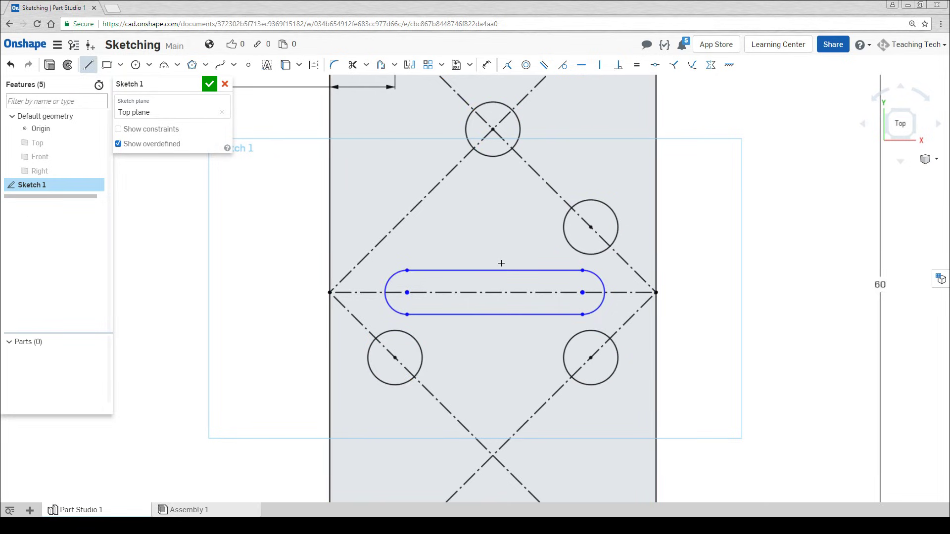
{"action": "key", "text": "q"}
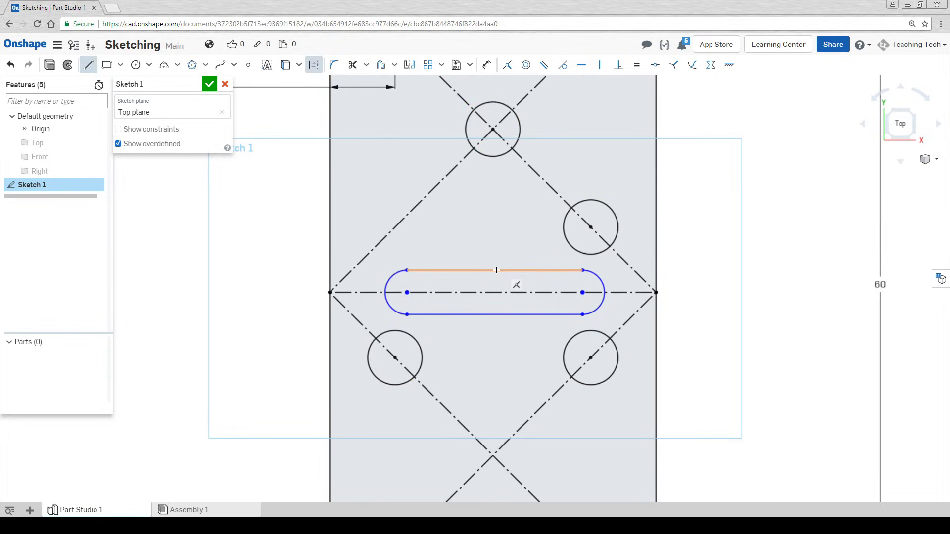
{"action": "left_click", "coordinate": [495, 270]}
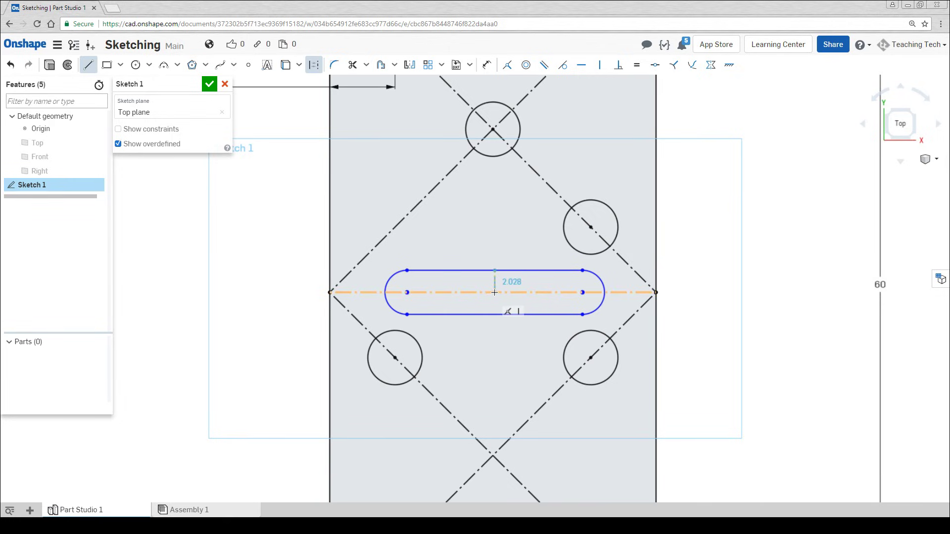
{"action": "left_click", "coordinate": [494, 292]}
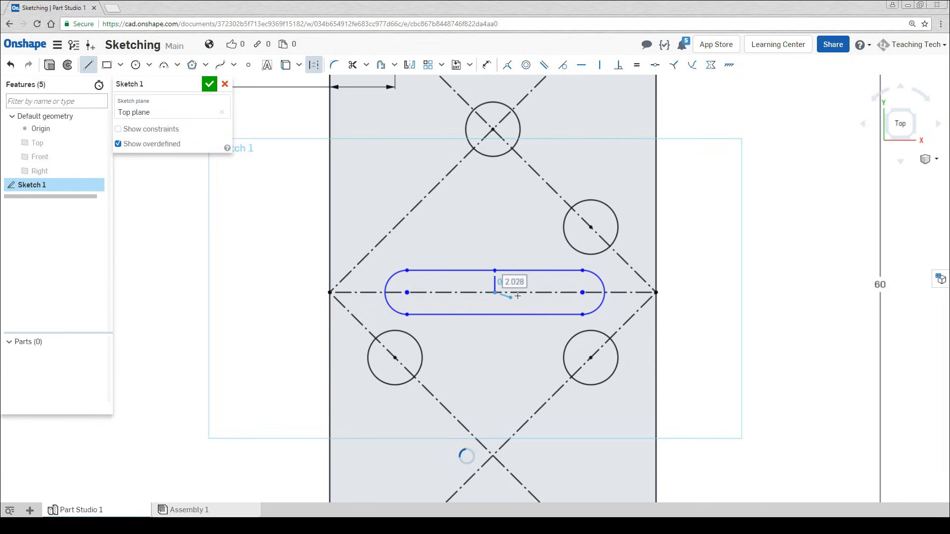
{"action": "key", "text": "Escape"}
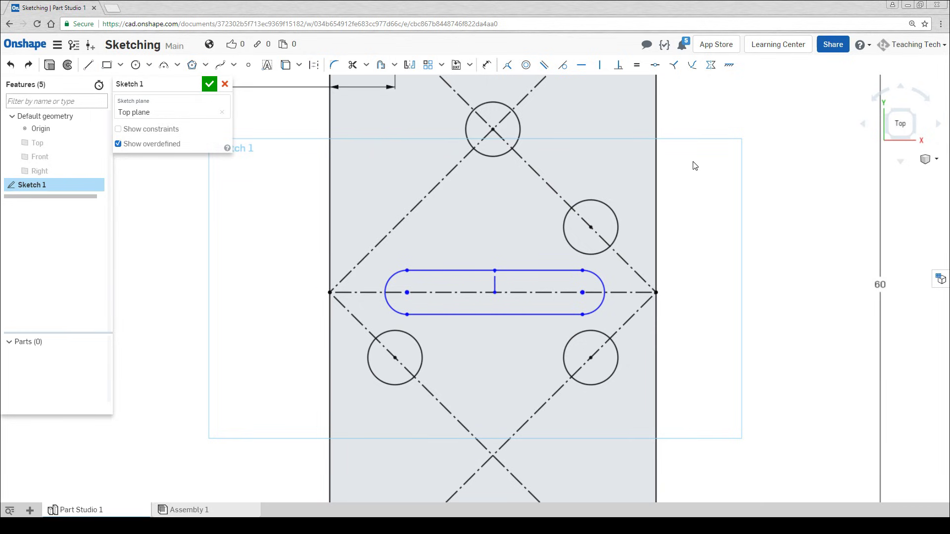
{"action": "left_click", "coordinate": [652, 66]}
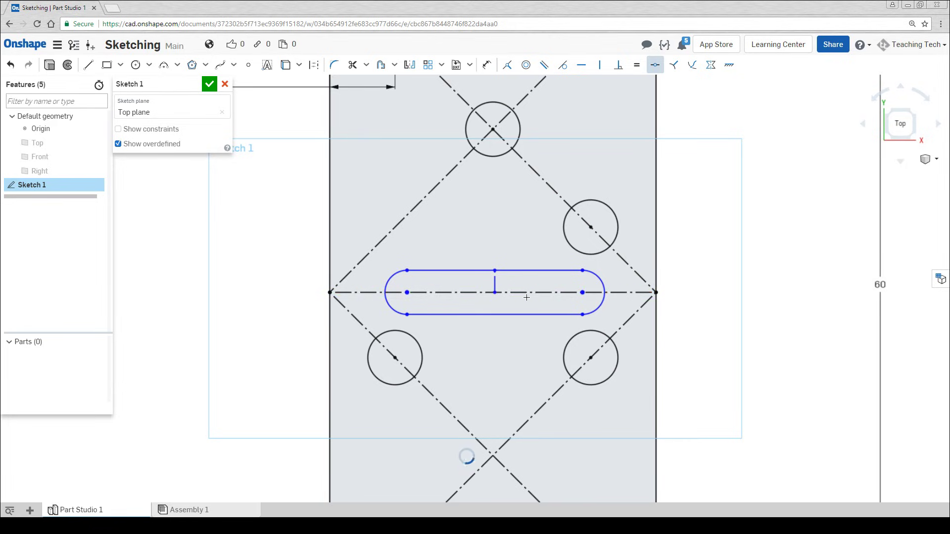
{"action": "left_click", "coordinate": [525, 293]}
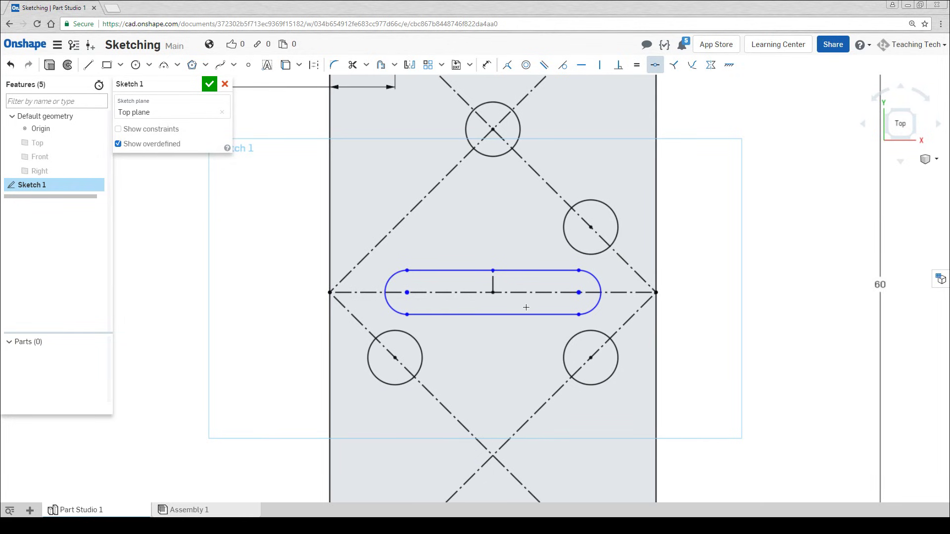
Dimension the slot's width between its top and bottom edges to 2 mm
{"action": "key", "text": "d"}
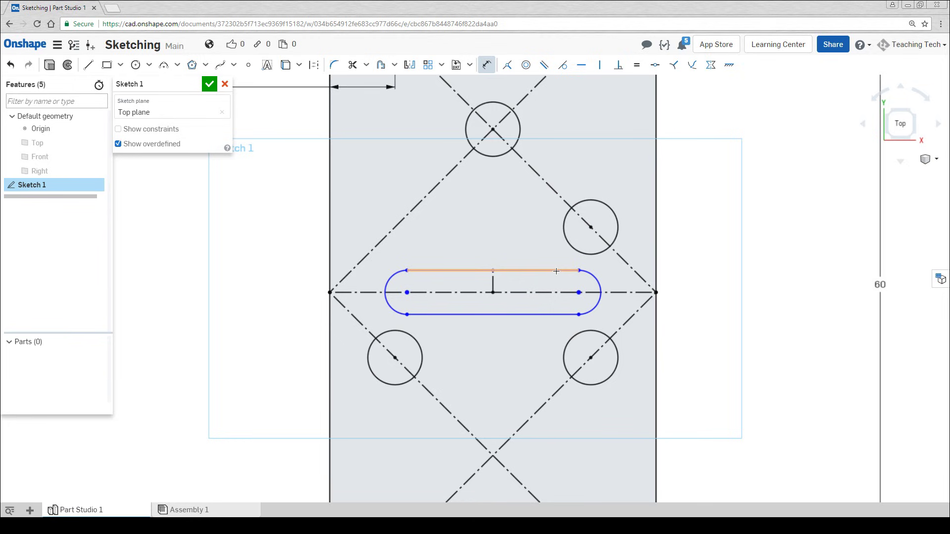
{"action": "left_click", "coordinate": [556, 271]}
{"action": "left_click", "coordinate": [553, 314]}
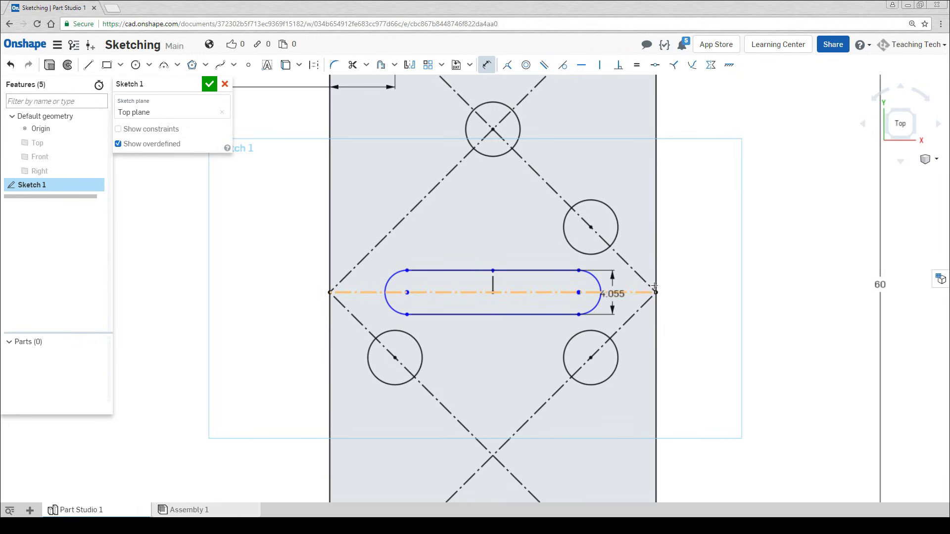
{"action": "left_click", "coordinate": [714, 284]}
{"action": "left_click", "coordinate": [718, 291]}
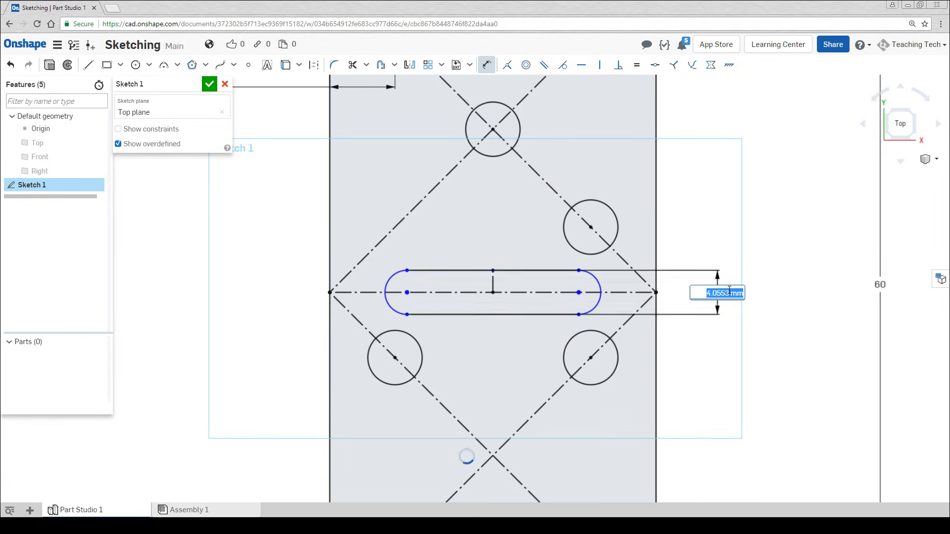
{"action": "type", "text": "2"}
{"action": "key", "text": "Return"}
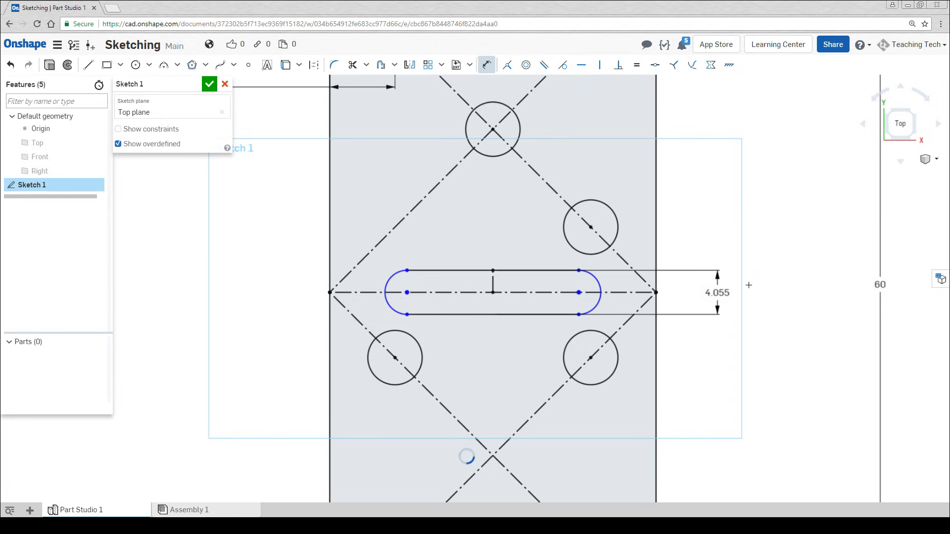
Dimension the distance between the slot's two end arcs to 22 mm
{"action": "left_click", "coordinate": [591, 297]}
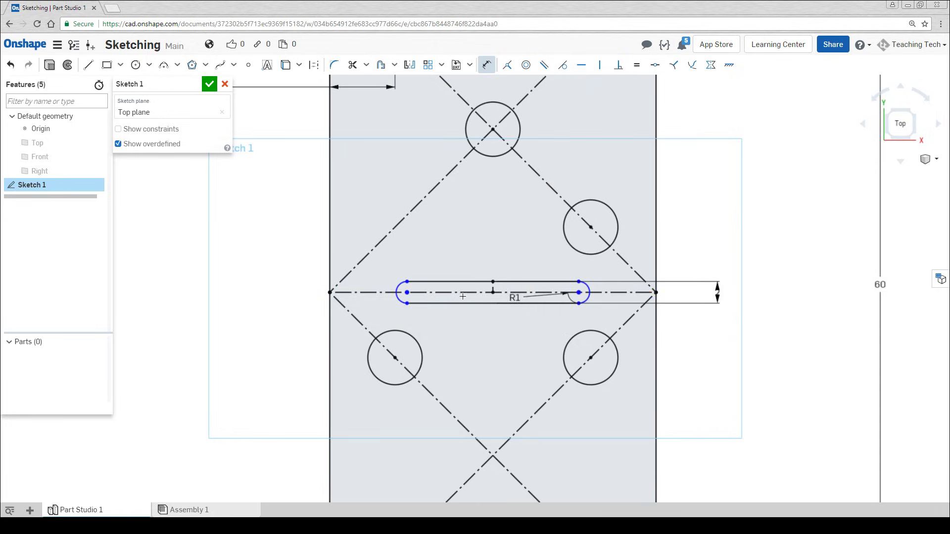
{"action": "left_click", "coordinate": [397, 296]}
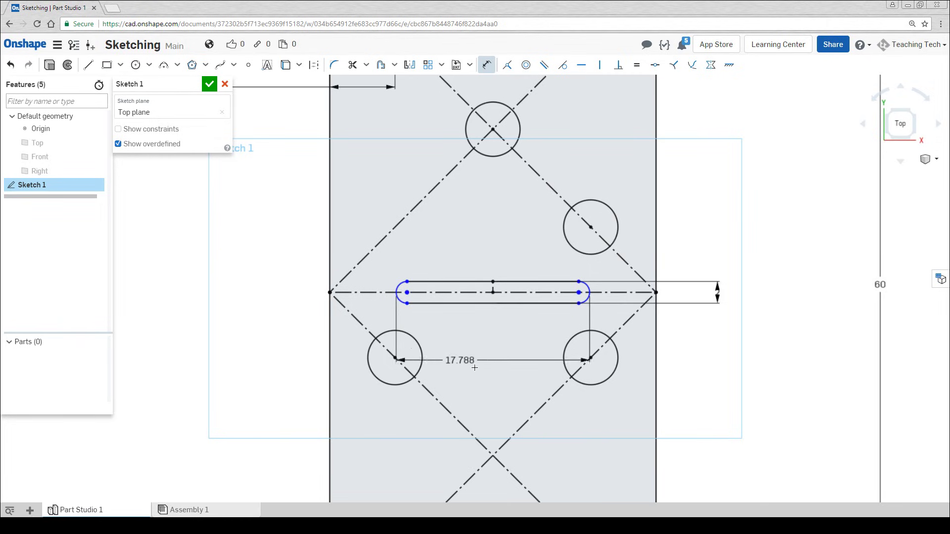
{"action": "scroll", "coordinate": [487, 401], "scroll_direction": "down", "scroll_amount": 3}
{"action": "scroll", "coordinate": [488, 401], "scroll_direction": "down", "scroll_amount": 3}
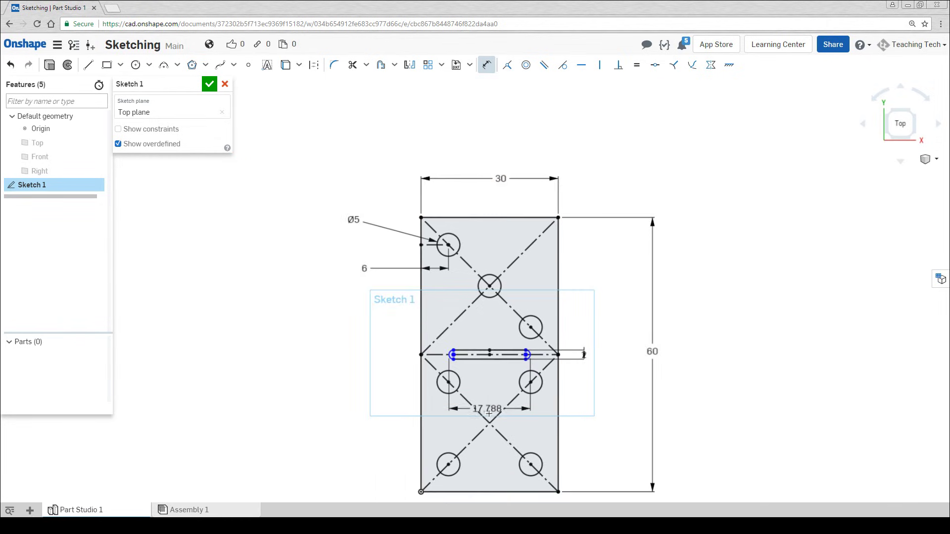
{"action": "middle_click_drag", "start_coordinate": [489, 407], "coordinate": [490, 327]}
{"action": "left_click", "coordinate": [493, 429]}
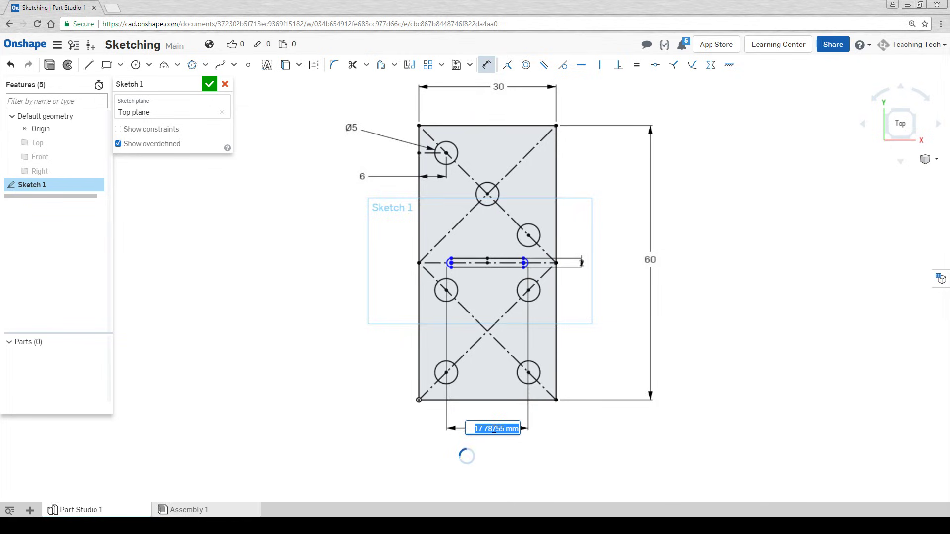
{"action": "type", "text": "22"}
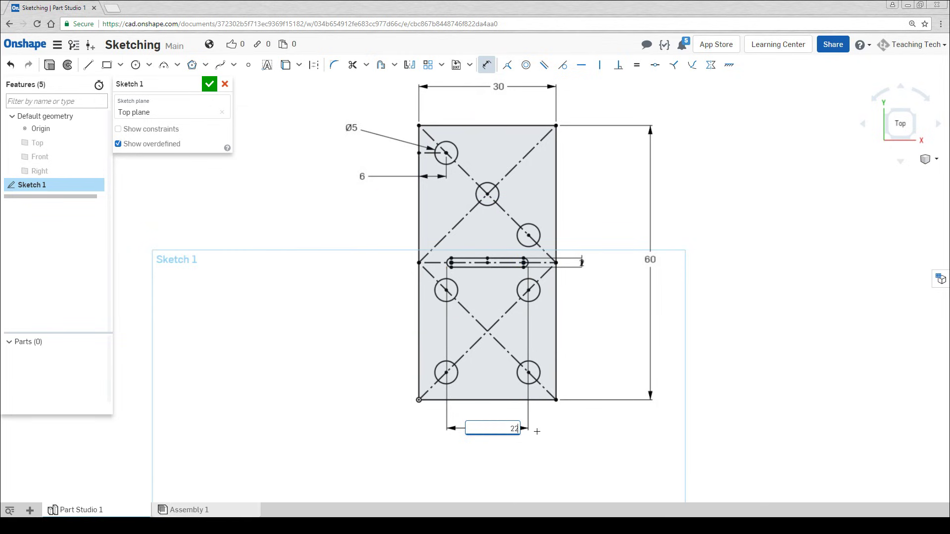
{"action": "key", "text": "Return"}
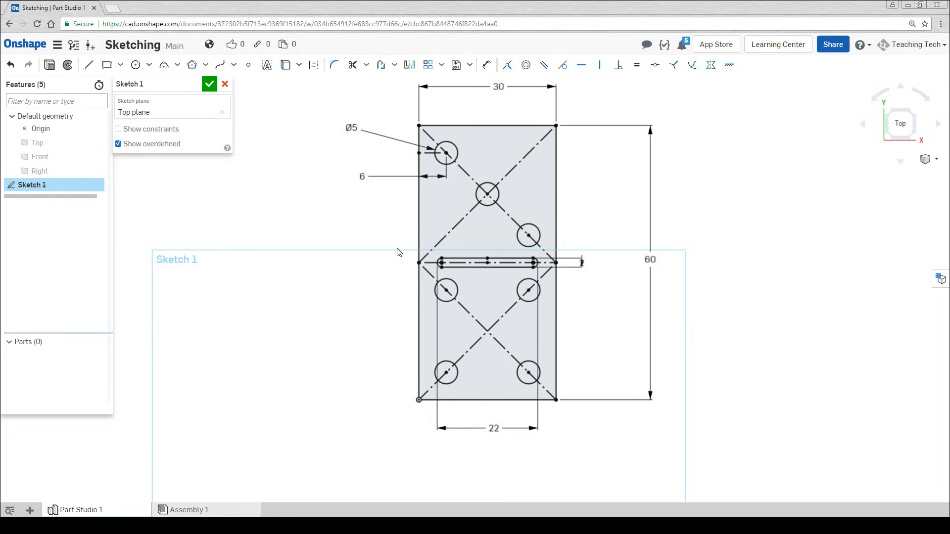
Change the pip inset dimension from 6 mm to 7 mm
{"action": "double_click", "coordinate": [363, 176]}
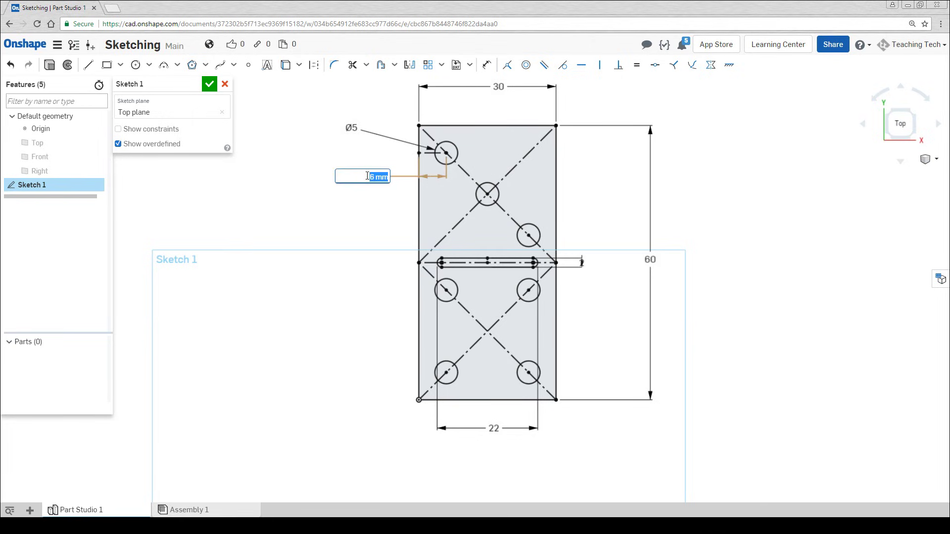
{"action": "type", "text": "7"}
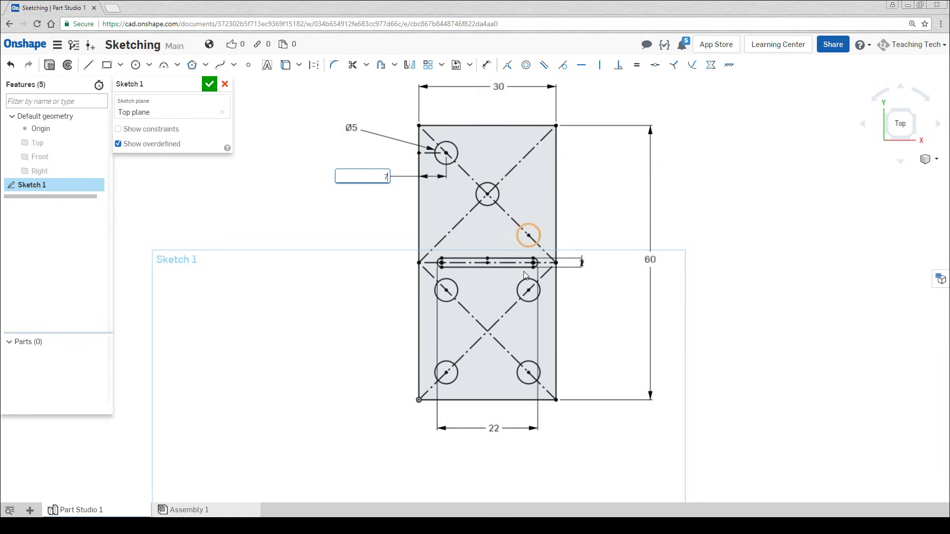
{"action": "key", "text": "Return"}
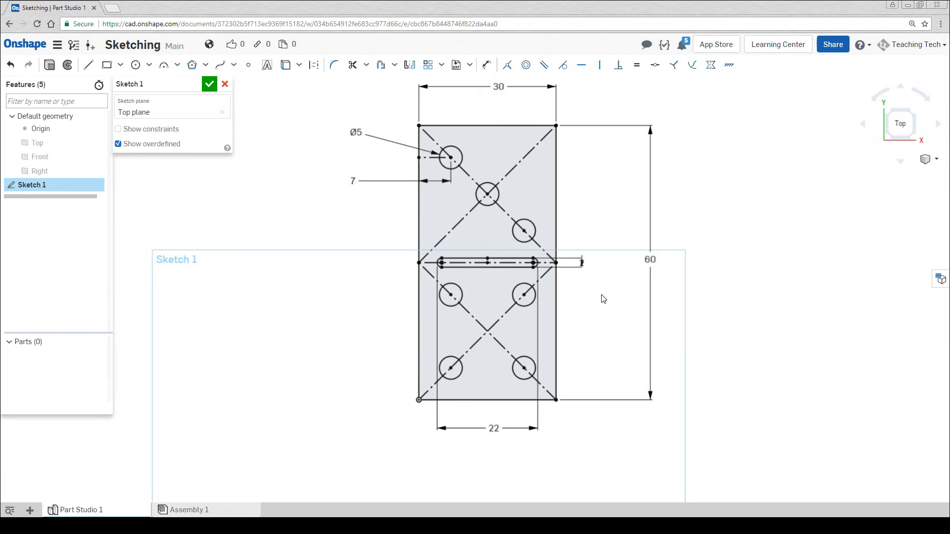
Close Sketch 1, then select the outline, pip circles and divider slot regions for Extrude 1
{"action": "left_click", "coordinate": [209, 84]}
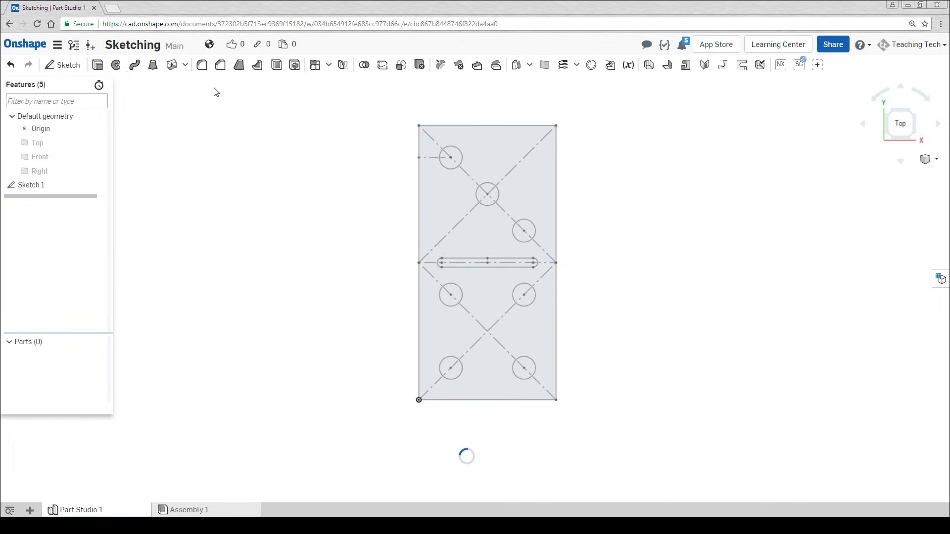
{"action": "key", "text": "f"}
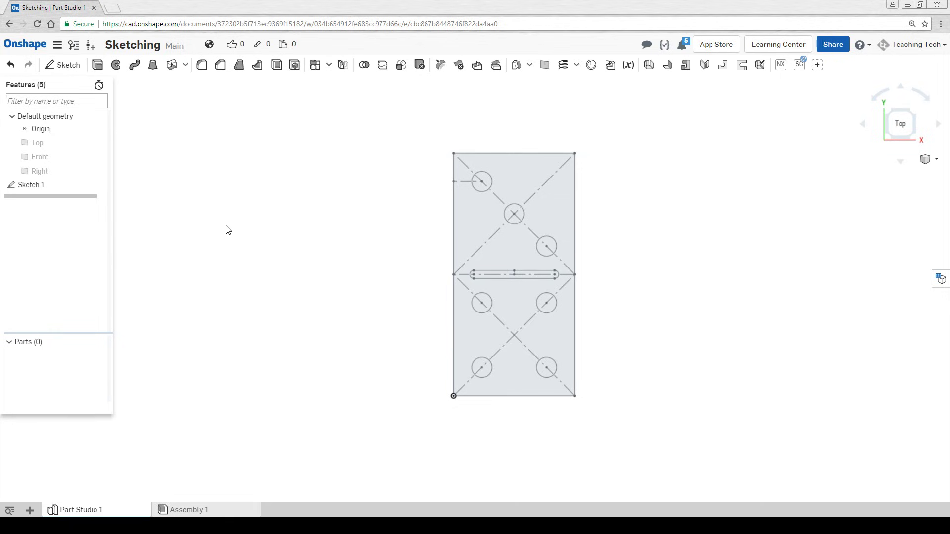
{"action": "left_click", "coordinate": [97, 64]}
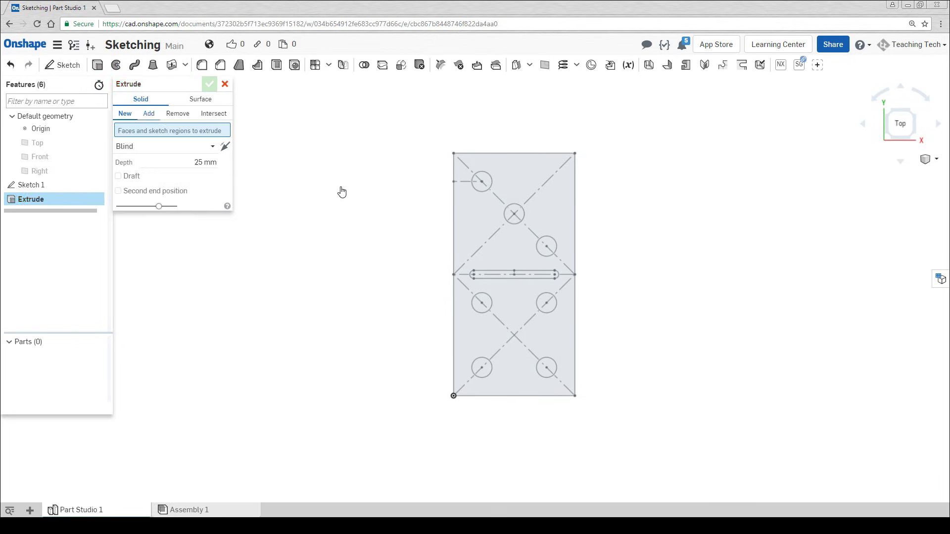
{"action": "left_click", "coordinate": [519, 166]}
{"action": "left_click", "coordinate": [488, 177]}
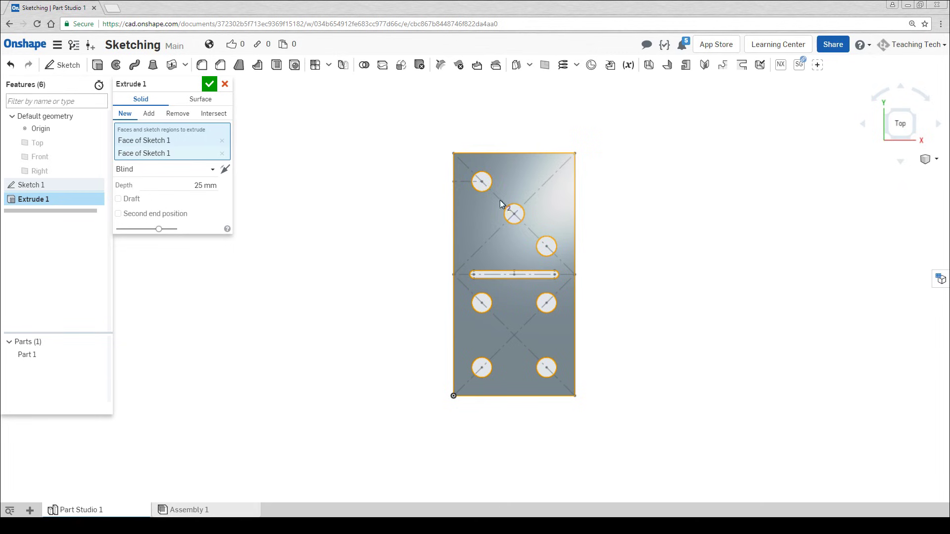
{"action": "left_click", "coordinate": [557, 241]}
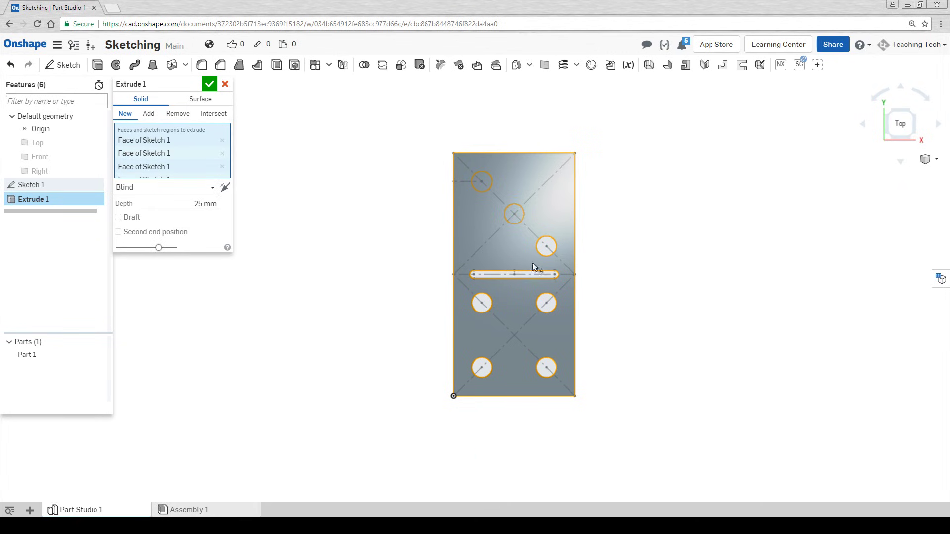
{"action": "scroll", "coordinate": [534, 270], "scroll_direction": "up", "scroll_amount": 5}
{"action": "left_click", "coordinate": [529, 278]}
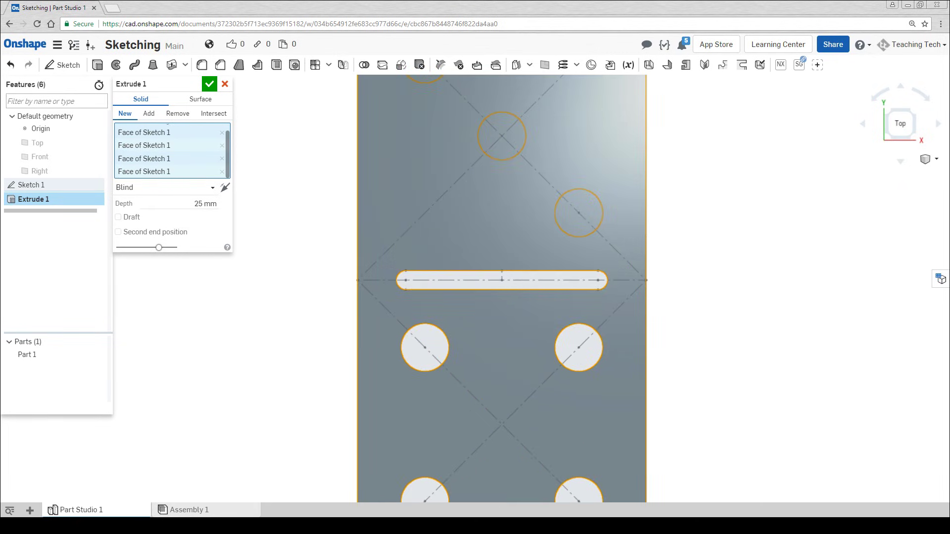
{"action": "left_click", "coordinate": [568, 339]}
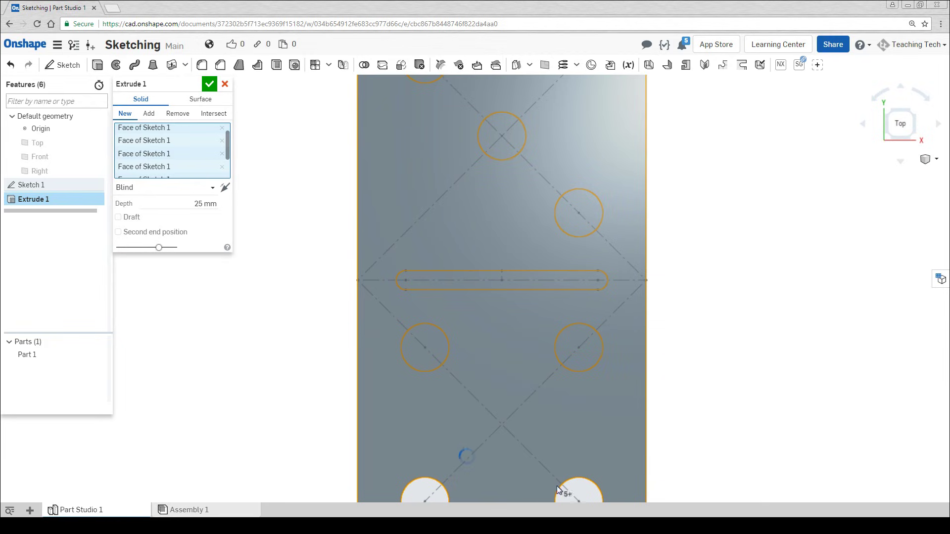
{"action": "scroll", "coordinate": [438, 385], "scroll_direction": "down", "scroll_amount": 5}
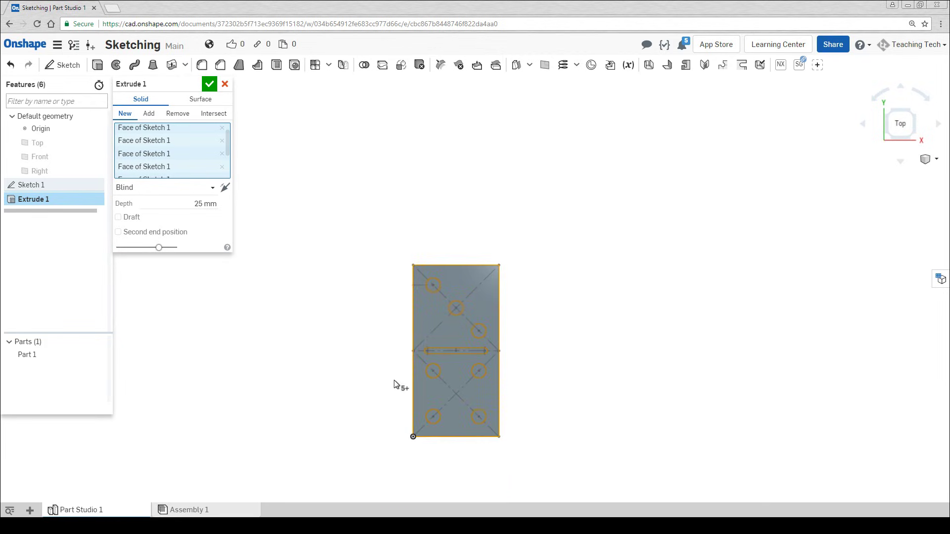
Extrude the base 6 mm in the opposite direction and commit Extrude 1
{"action": "right_click_drag", "start_coordinate": [394, 380], "coordinate": [437, 391]}
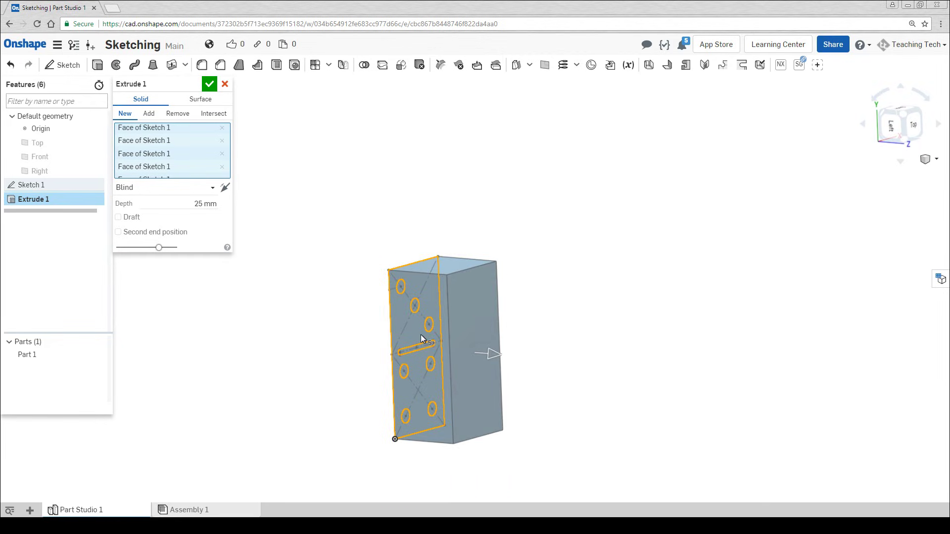
{"action": "left_click", "coordinate": [226, 188]}
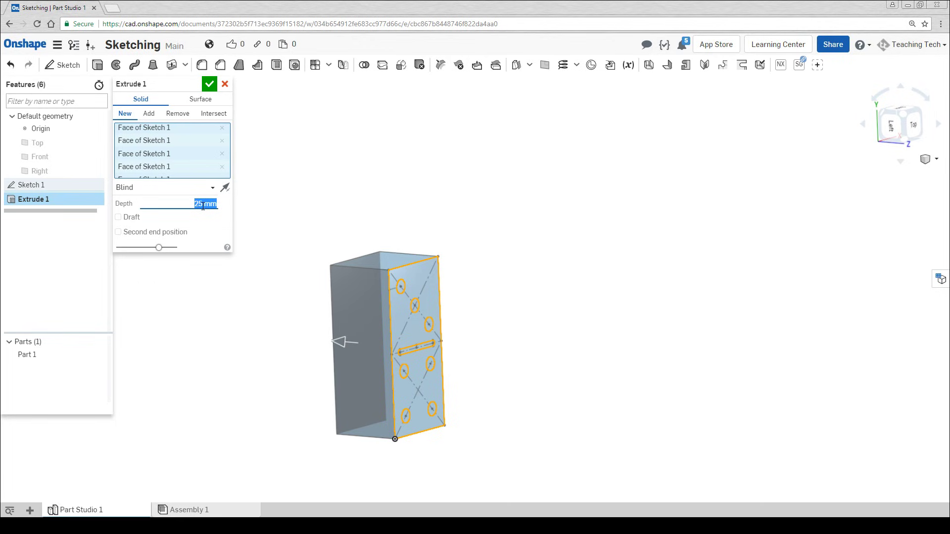
{"action": "left_click", "coordinate": [203, 206]}
{"action": "type", "text": "6"}
{"action": "key", "text": "Return"}
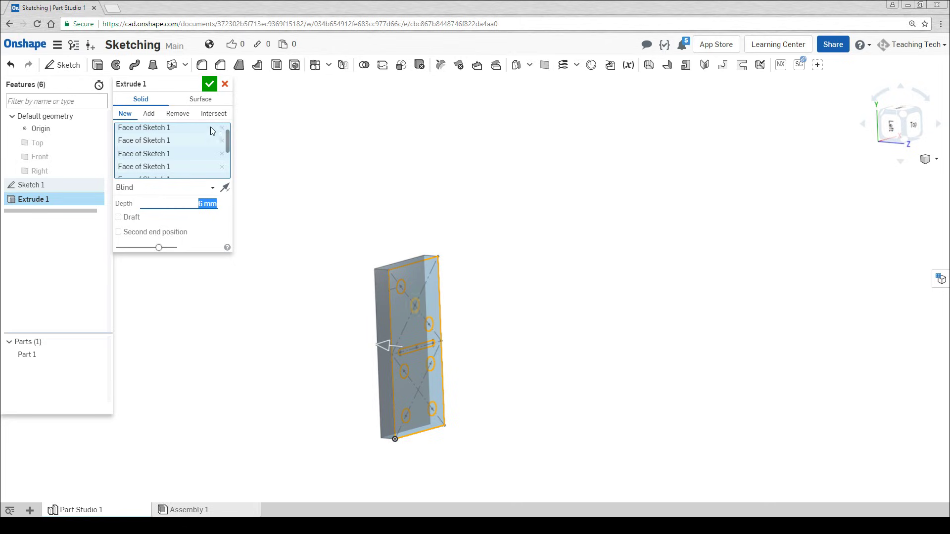
{"action": "left_click", "coordinate": [209, 85]}
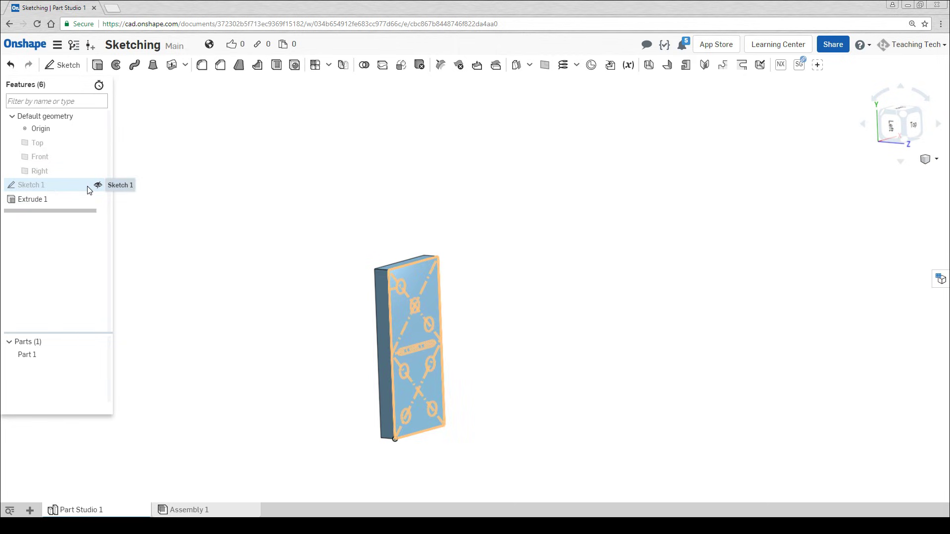
Show Sketch 1 and add the pip and slot regions as Extrude 2
{"action": "left_click", "coordinate": [98, 185]}
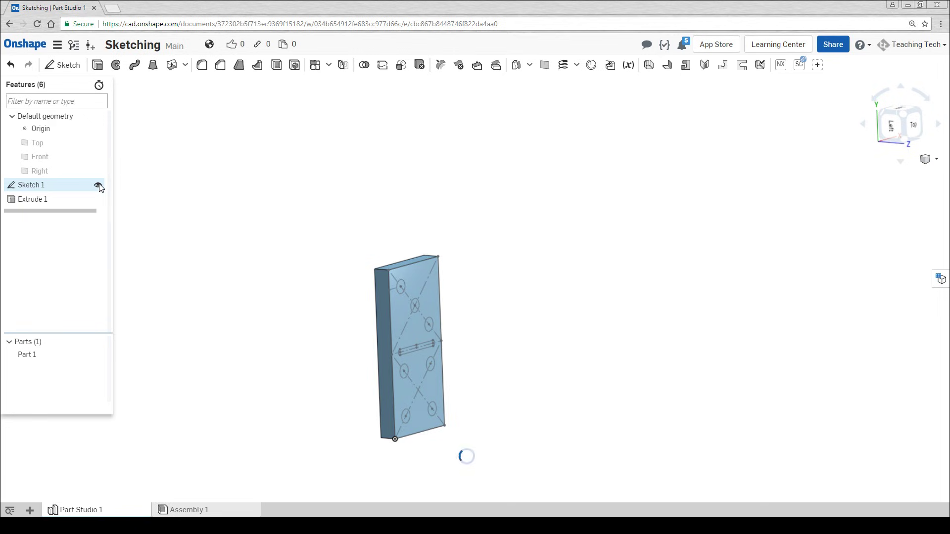
{"action": "left_click", "coordinate": [98, 66]}
{"action": "left_click", "coordinate": [424, 271]}
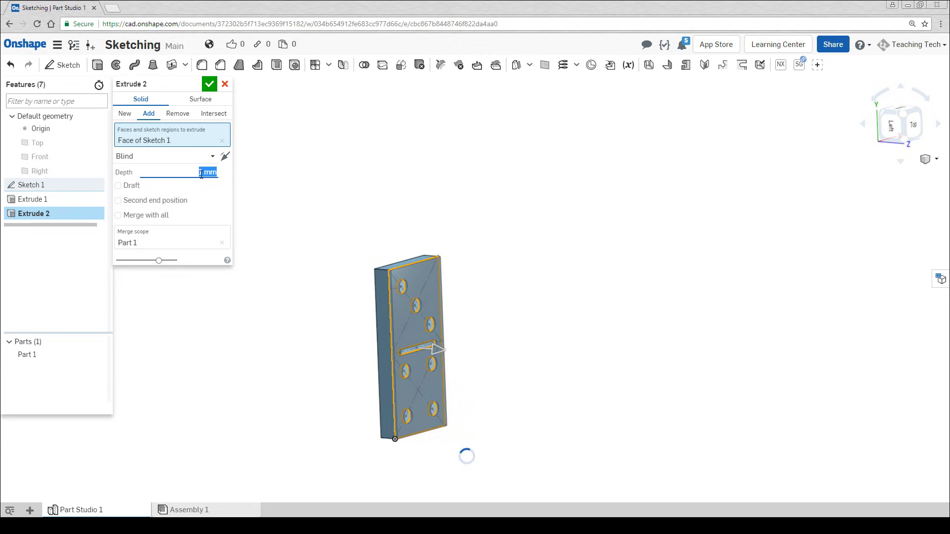
{"action": "left_click", "coordinate": [208, 85]}
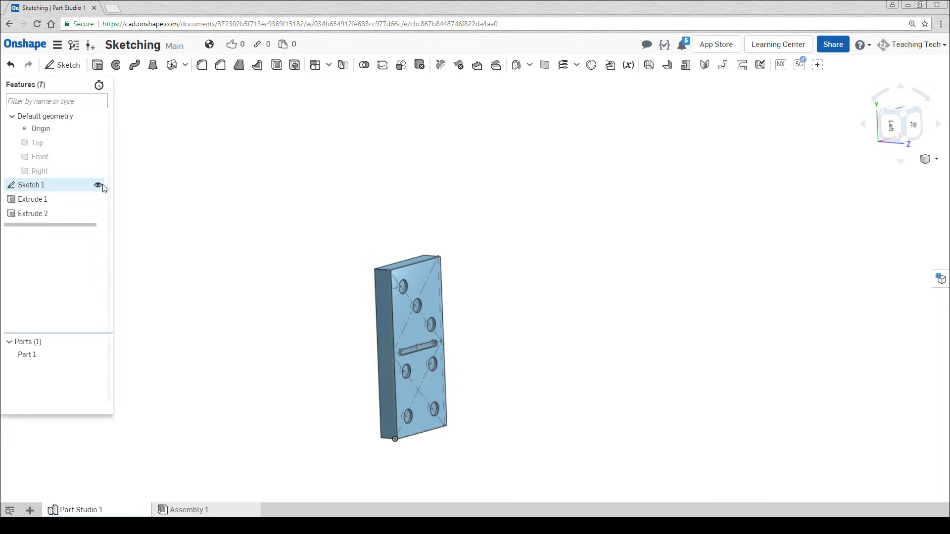
Hide Sketch 1 and bring the domino's top face into view
{"action": "left_click", "coordinate": [98, 185]}
{"action": "middle_click_drag", "start_coordinate": [210, 263], "coordinate": [254, 216]}
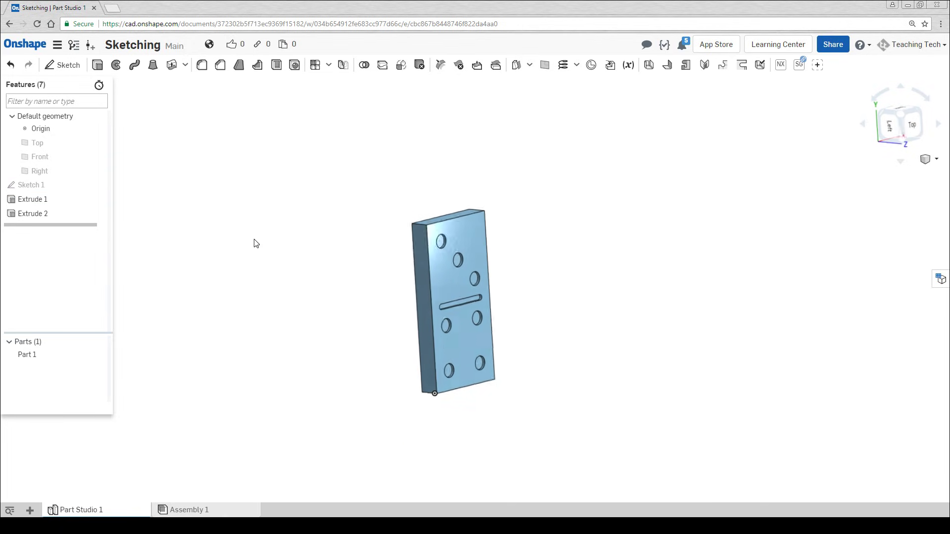
{"action": "right_click_drag", "start_coordinate": [256, 243], "coordinate": [275, 239]}
{"action": "scroll", "coordinate": [275, 238], "scroll_direction": "up", "scroll_amount": 3}
{"action": "scroll", "coordinate": [322, 260], "scroll_direction": "down", "scroll_amount": 2}
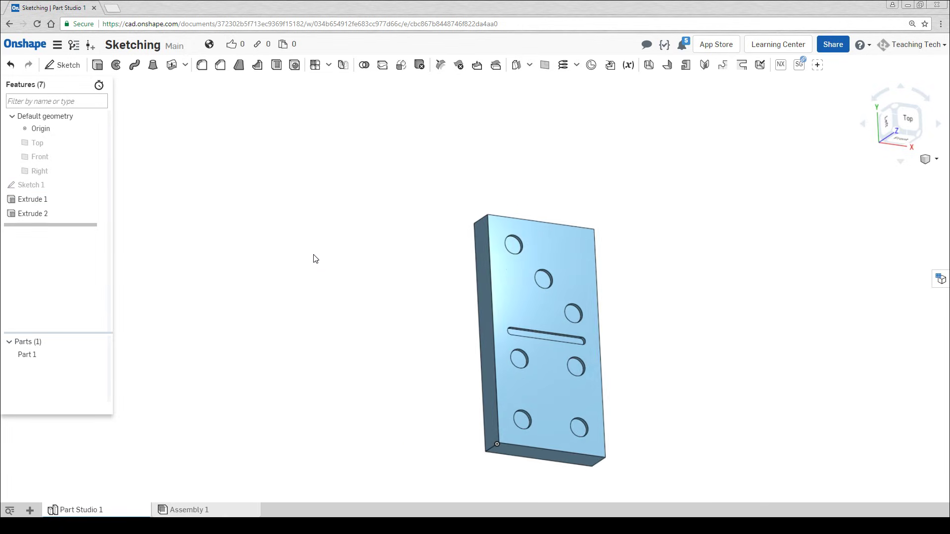
{"action": "middle_click_drag", "start_coordinate": [314, 257], "coordinate": [272, 221]}
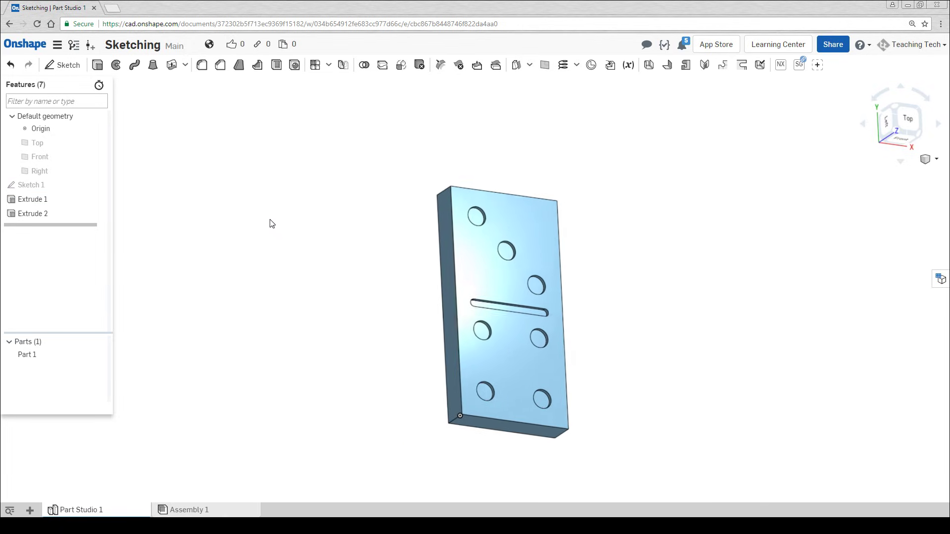
{"action": "left_click", "coordinate": [201, 65]}
Fillet the pip and divider slot edges with a 0.5 mm radius
{"action": "scroll", "coordinate": [463, 205], "scroll_direction": "up", "scroll_amount": 3}
{"action": "left_click", "coordinate": [463, 205]}
{"action": "left_click", "coordinate": [509, 265]}
{"action": "left_click", "coordinate": [556, 322]}
{"action": "left_click", "coordinate": [465, 396]}
{"action": "middle_click_drag", "start_coordinate": [465, 358], "coordinate": [465, 257]}
{"action": "left_click", "coordinate": [470, 398]}
{"action": "scroll", "coordinate": [638, 247], "scroll_direction": "up", "scroll_amount": 1}
{"action": "left_click", "coordinate": [552, 441]}
{"action": "left_click", "coordinate": [206, 189]}
{"action": "type", "text": "0.5"}
{"action": "key", "text": "Return"}
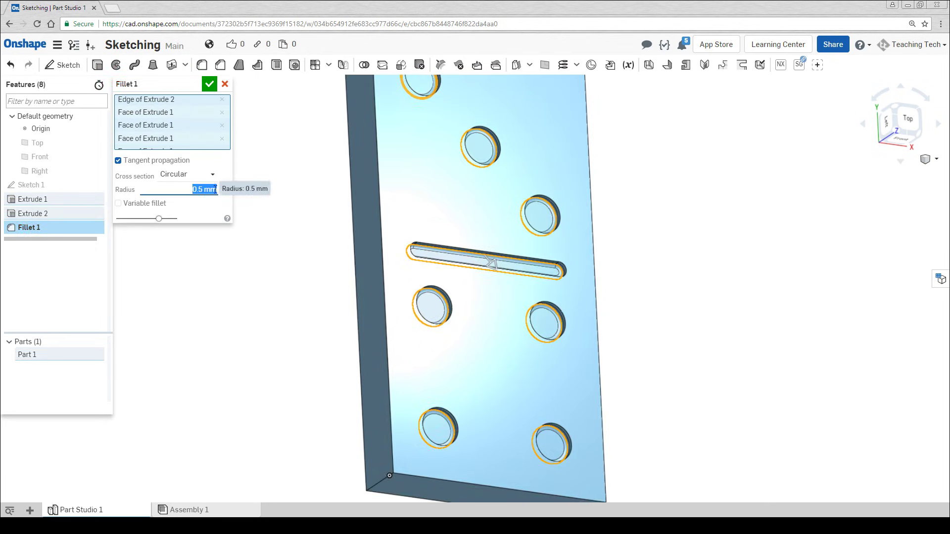
{"action": "scroll", "coordinate": [261, 218], "scroll_direction": "down", "scroll_amount": 3}
{"action": "left_click", "coordinate": [201, 65]}
Round the domino's four outer corner edges with a 5 mm fillet
{"action": "left_click", "coordinate": [328, 86]}
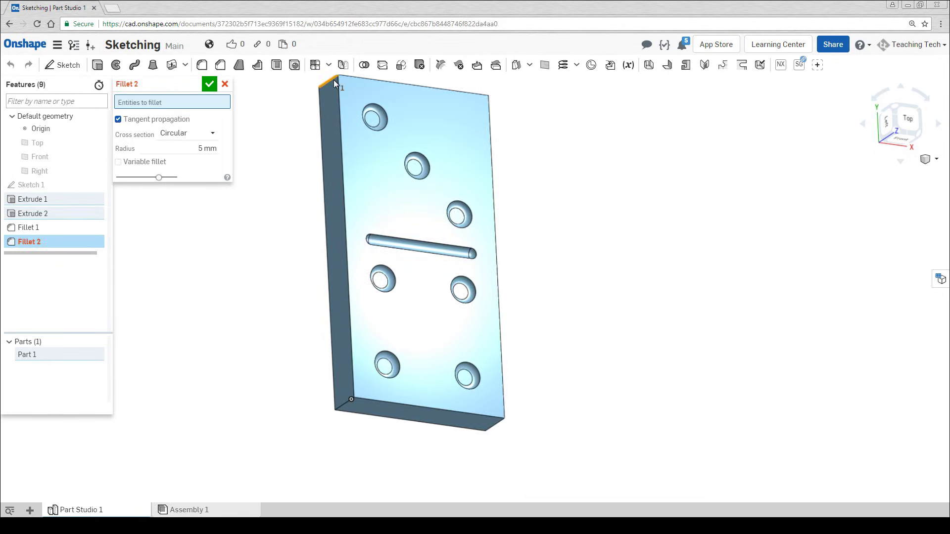
{"action": "right_click_drag", "start_coordinate": [328, 85], "coordinate": [502, 151]}
{"action": "left_click", "coordinate": [528, 90]}
{"action": "right_click_drag", "start_coordinate": [528, 90], "coordinate": [462, 402]}
{"action": "left_click", "coordinate": [462, 403]}
{"action": "left_click", "coordinate": [335, 392]}
{"action": "left_click", "coordinate": [209, 84]}
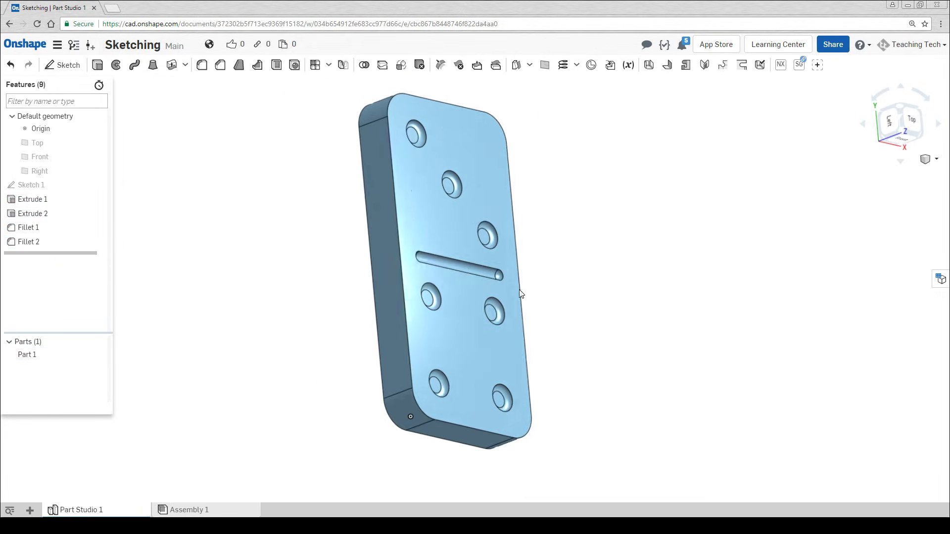
{"action": "right_click_drag", "start_coordinate": [519, 292], "coordinate": [531, 317]}
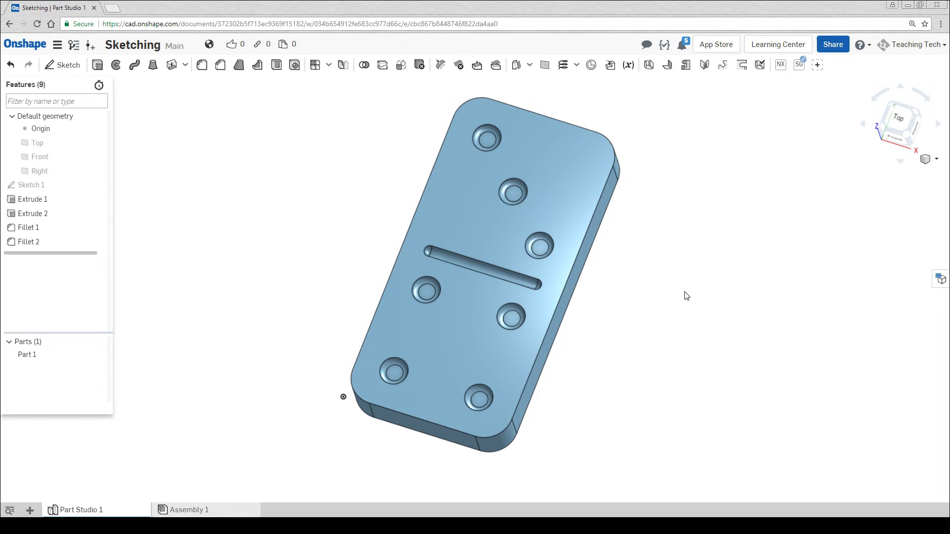